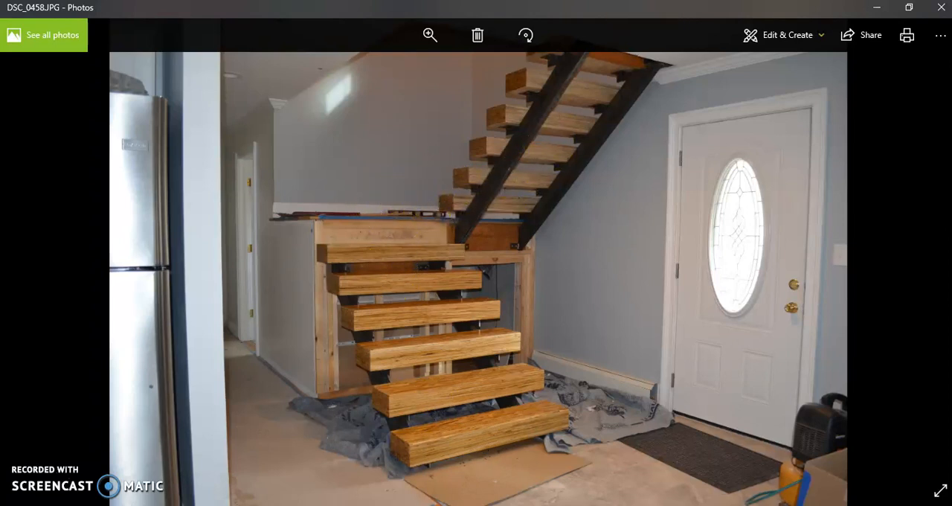
- Switch from the staircase photo to Revit and view the house model in 3D
{"action": "left_click", "coordinate": [360, 505]}
{"action": "scroll", "coordinate": [391, 380], "scroll_direction": "down", "scroll_amount": 4}
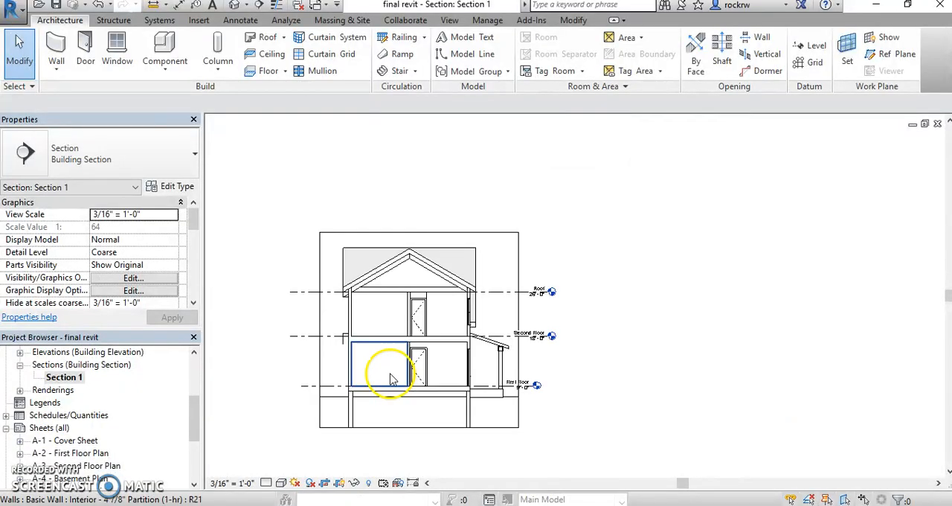
{"action": "left_click", "coordinate": [234, 5]}
{"action": "middle_click_drag", "start_coordinate": [776, 332], "coordinate": [601, 336], "text": "shift"}
{"action": "scroll", "coordinate": [337, 306], "scroll_direction": "up", "scroll_amount": 4}
{"action": "middle_click_drag", "start_coordinate": [507, 421], "coordinate": [560, 455]}
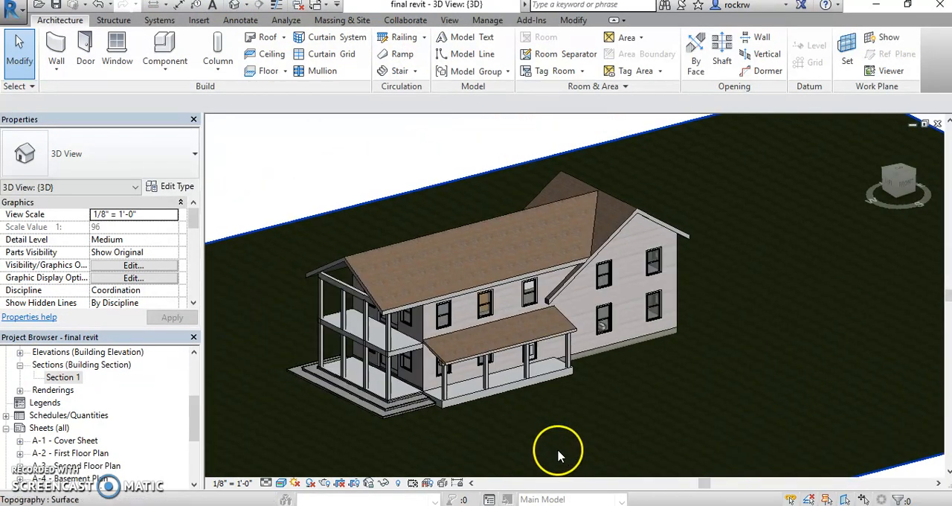
- In the Section 1 view, extend the First Floor level line outward so its head sits farther from the porch
{"action": "double_click", "coordinate": [65, 377]}
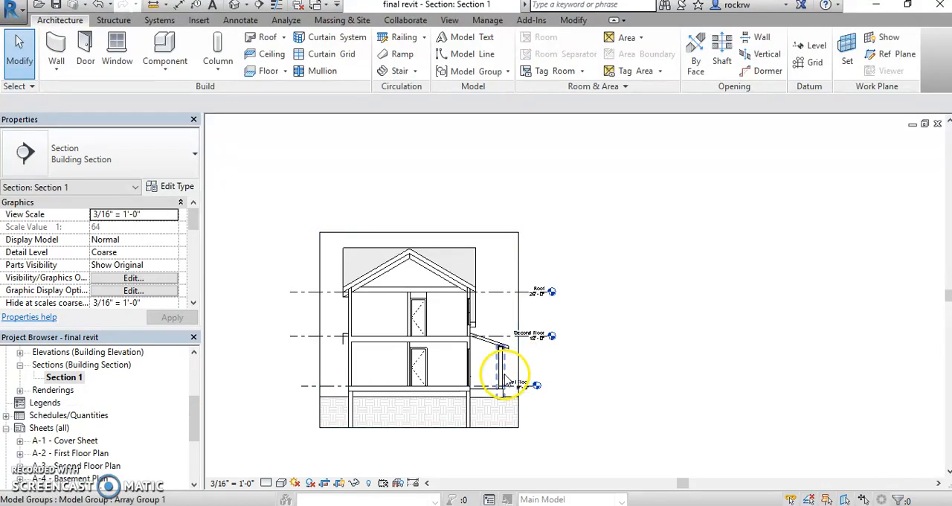
{"action": "scroll", "coordinate": [506, 379], "scroll_direction": "up", "scroll_amount": 4}
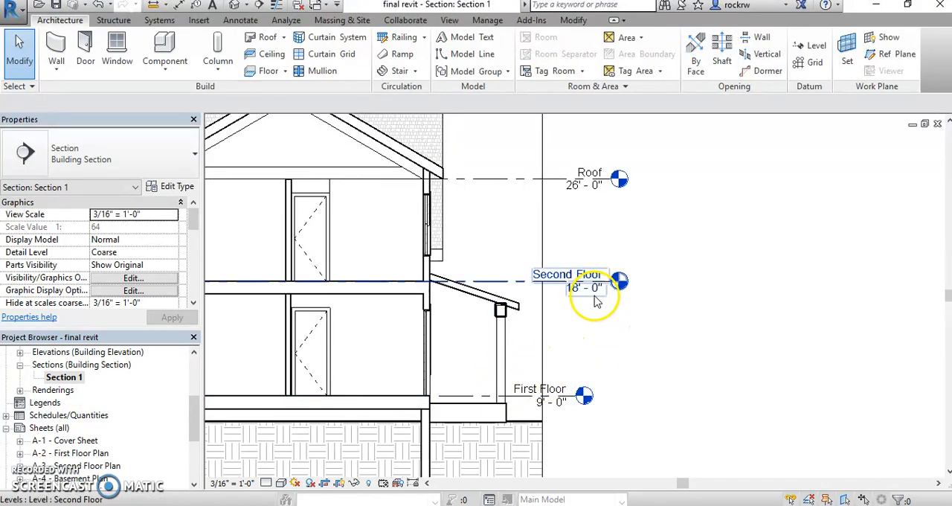
{"action": "left_click", "coordinate": [566, 394]}
{"action": "left_click_drag", "start_coordinate": [570, 393], "coordinate": [635, 395]}
{"action": "left_click", "coordinate": [665, 315]}
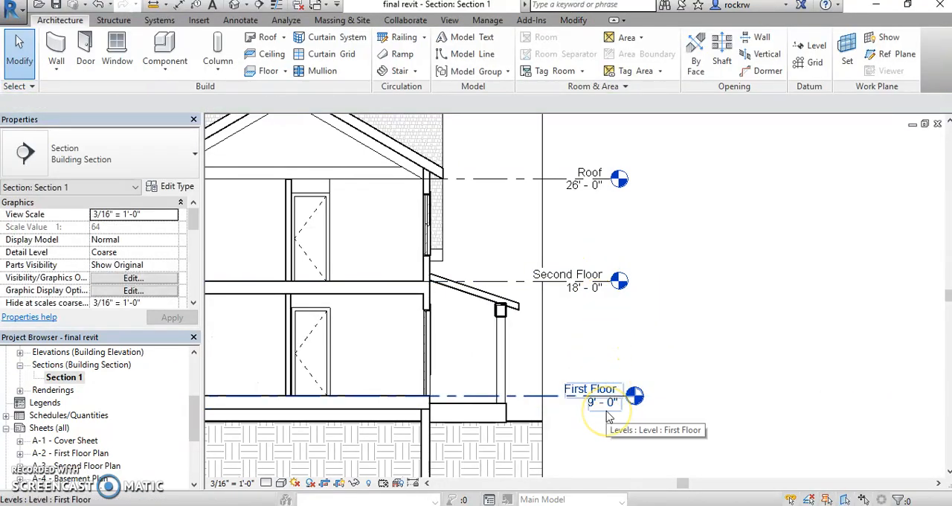
{"action": "middle_click_drag", "start_coordinate": [617, 338], "coordinate": [781, 344]}
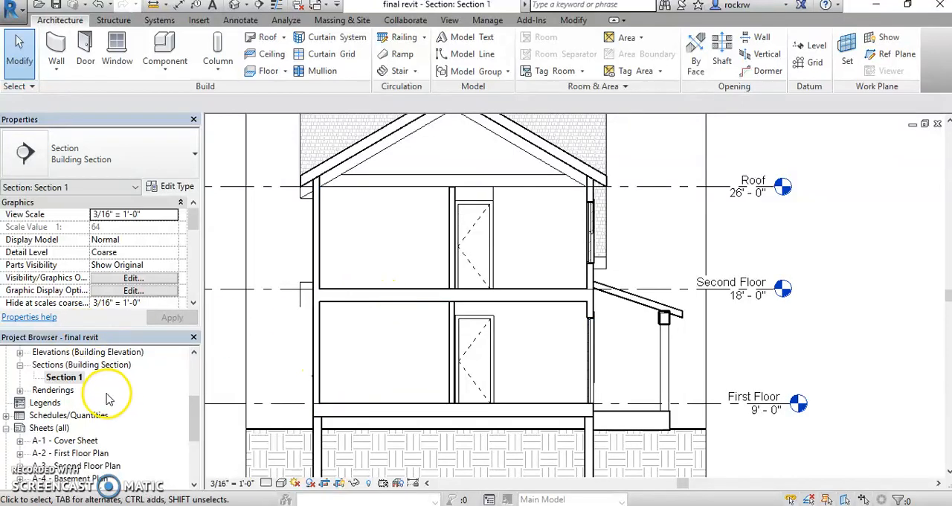
- Open the First Floor plan at the area between the front door and the bath
{"action": "scroll", "coordinate": [111, 394], "scroll_direction": "up", "scroll_amount": 3}
{"action": "double_click", "coordinate": [67, 379]}
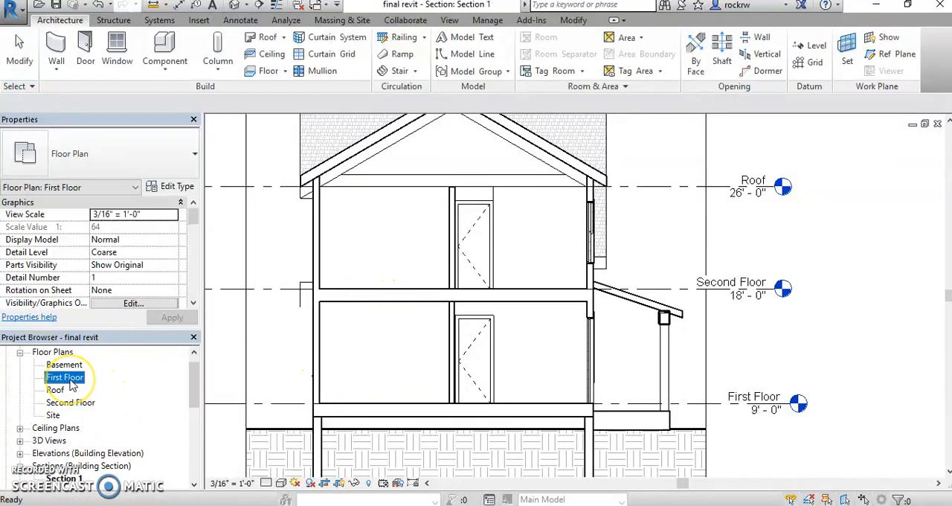
{"action": "scroll", "coordinate": [450, 405], "scroll_direction": "up", "scroll_amount": 5}
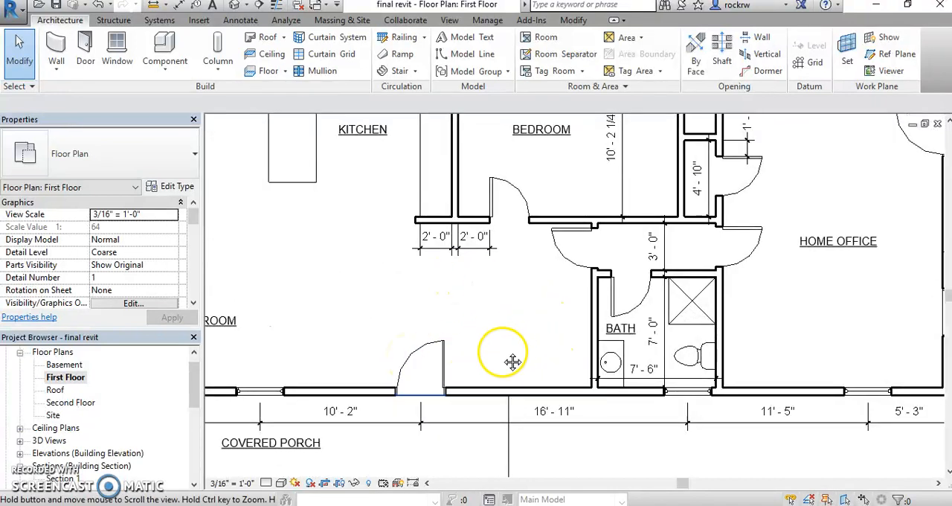
{"action": "middle_click_drag", "start_coordinate": [516, 357], "coordinate": [480, 369]}
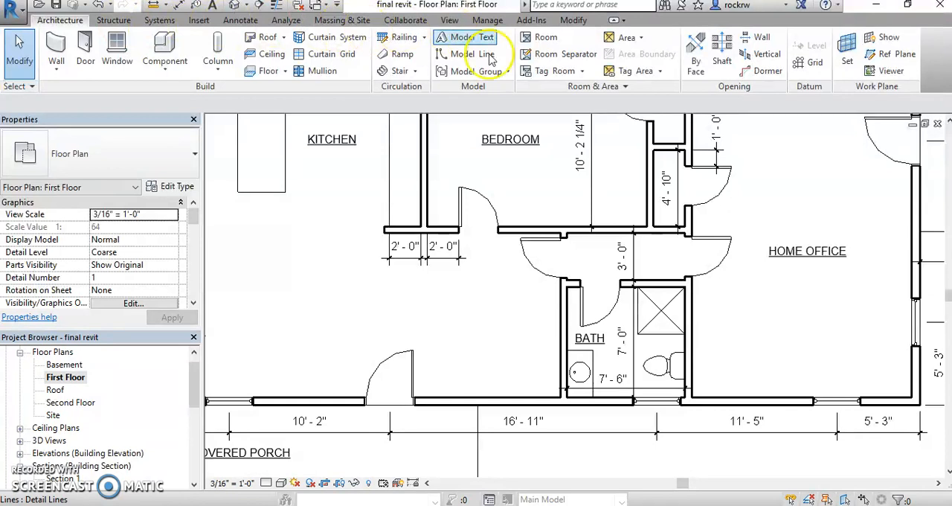
- Start a component stair from First Floor to Second Floor and set its type's minimum tread depth to 10"
{"action": "left_click", "coordinate": [415, 71]}
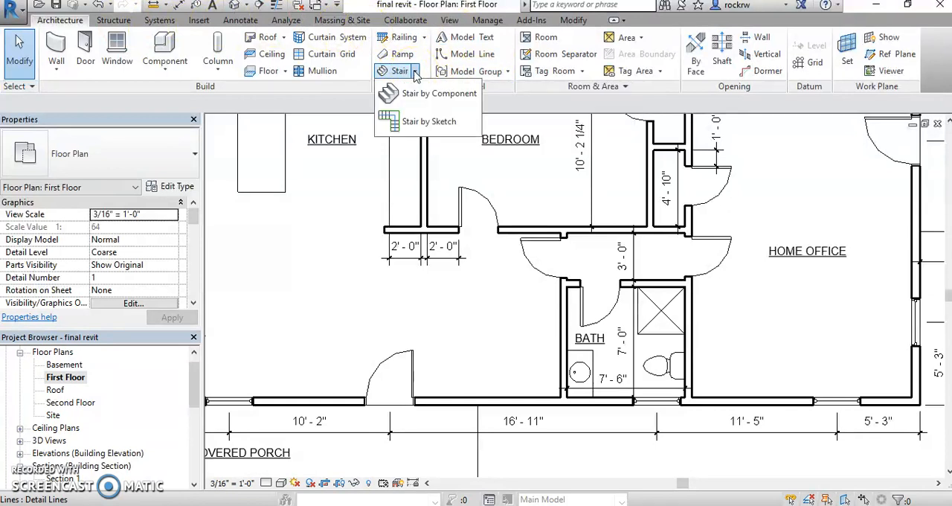
{"action": "left_click", "coordinate": [337, 111]}
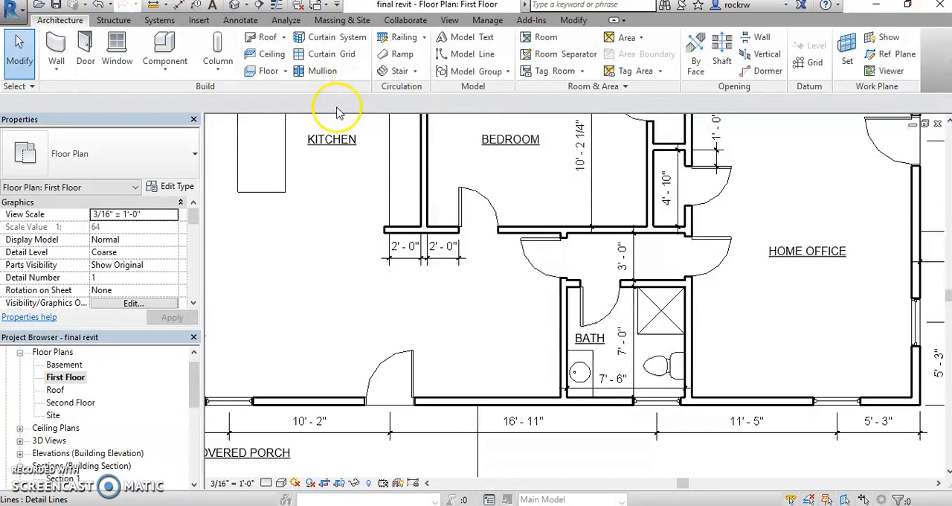
{"action": "left_click", "coordinate": [398, 72]}
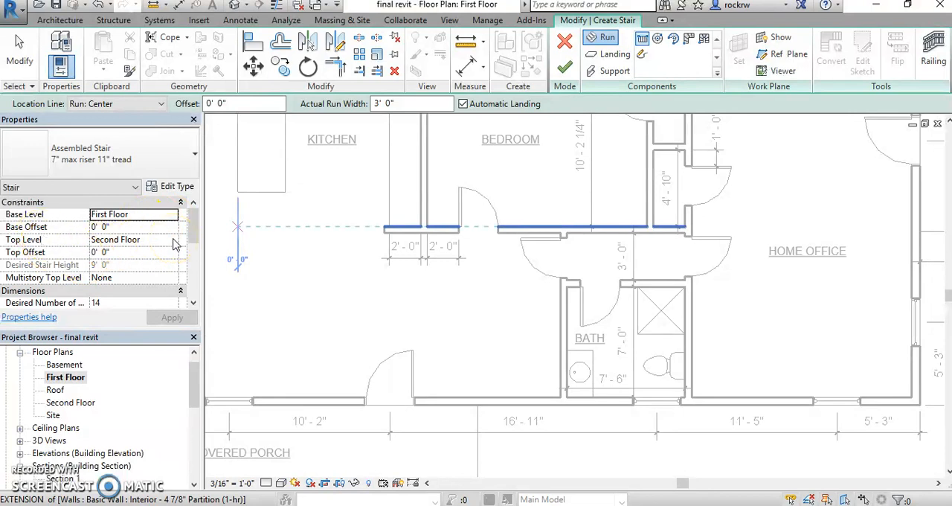
{"action": "left_click", "coordinate": [175, 187]}
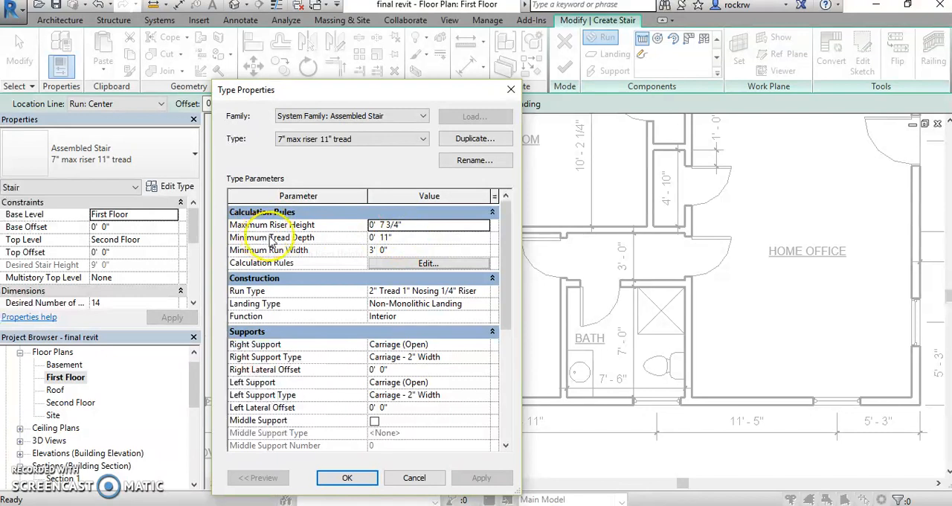
{"action": "left_click", "coordinate": [414, 239]}
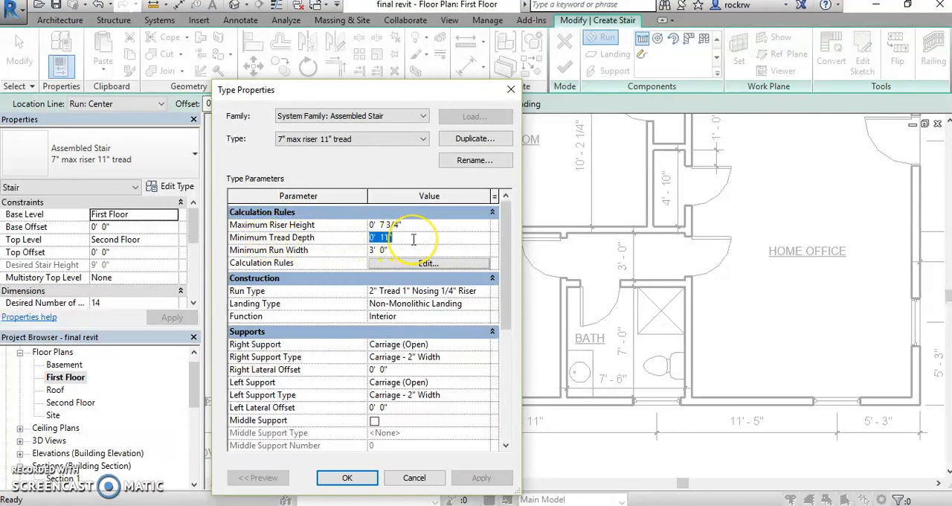
{"action": "type", "text": "10"}
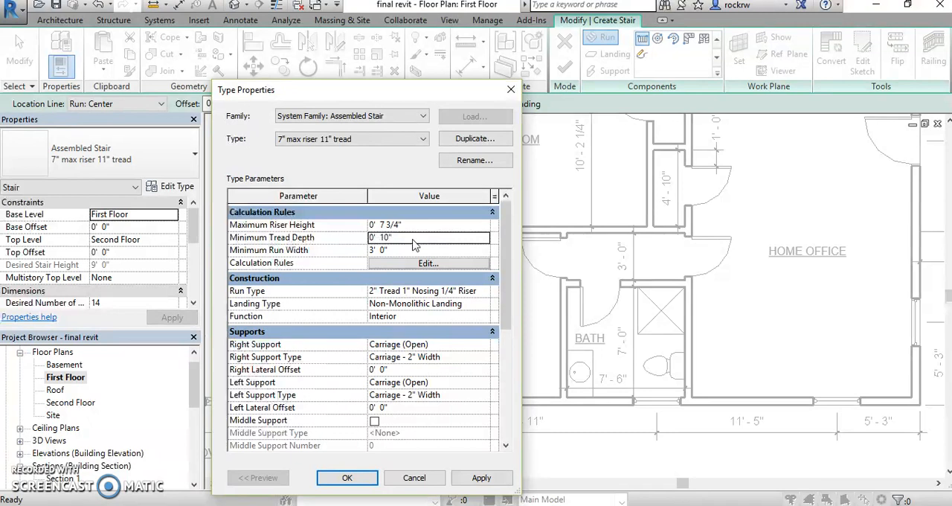
{"action": "left_click_drag", "start_coordinate": [372, 96], "coordinate": [375, 67]}
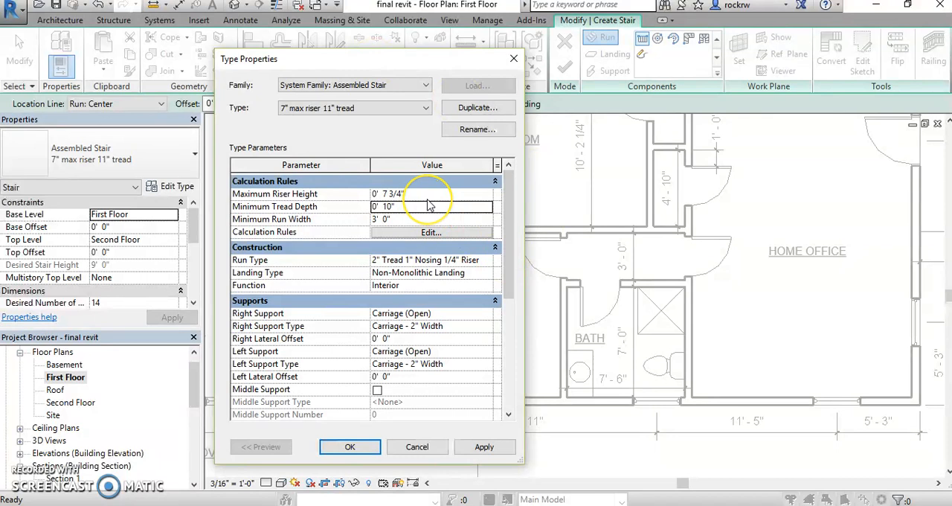
{"action": "left_click", "coordinate": [352, 447]}
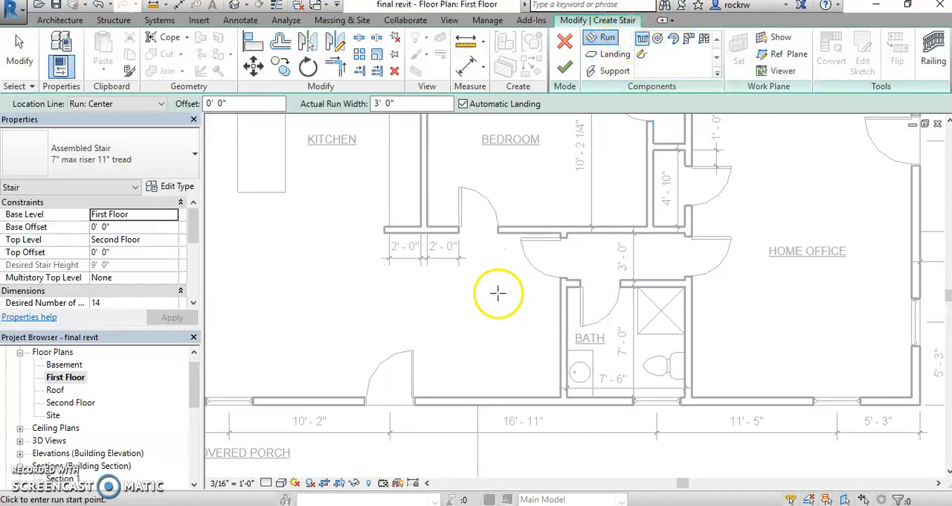
- Draw a U-shaped stair beside the bath: a 5'-6" run of 7 risers, then a return run centered 3'-0" from the exterior wall
{"action": "scroll", "coordinate": [452, 294], "scroll_direction": "up", "scroll_amount": 1}
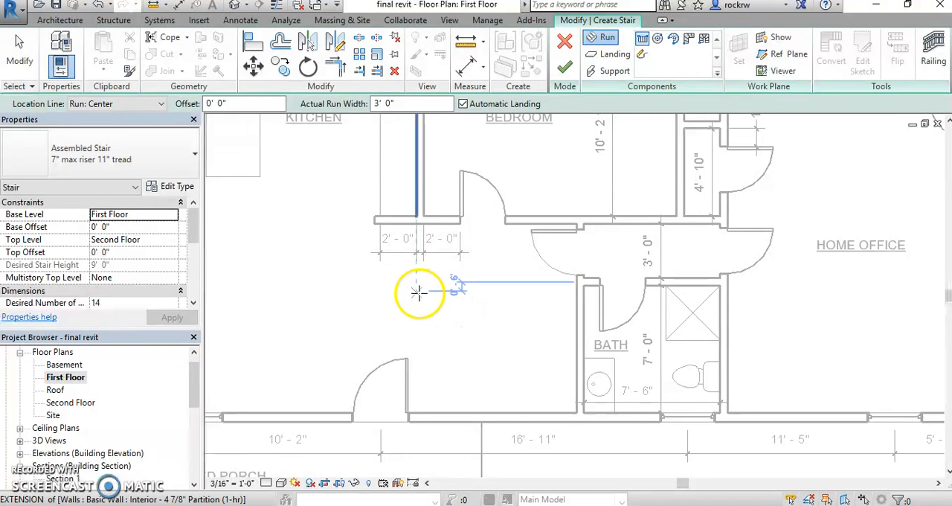
{"action": "left_click", "coordinate": [422, 286]}
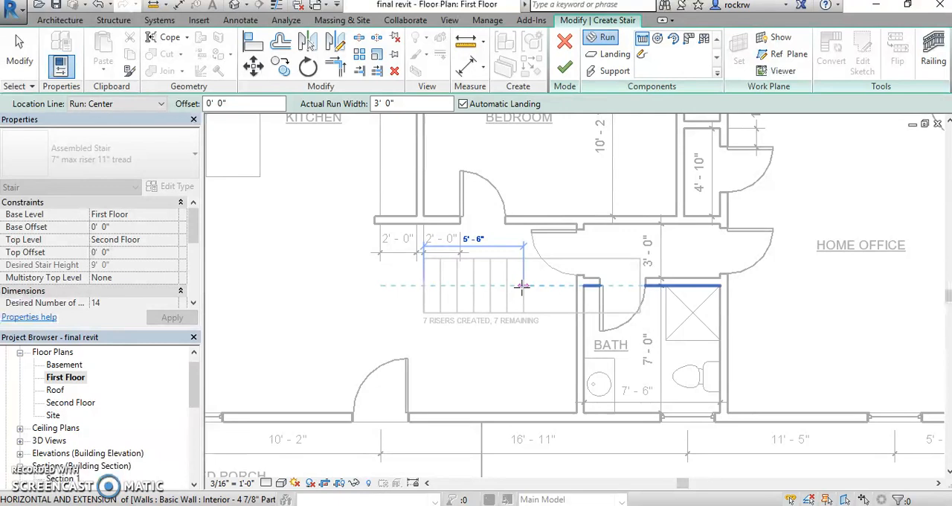
{"action": "left_click", "coordinate": [520, 285]}
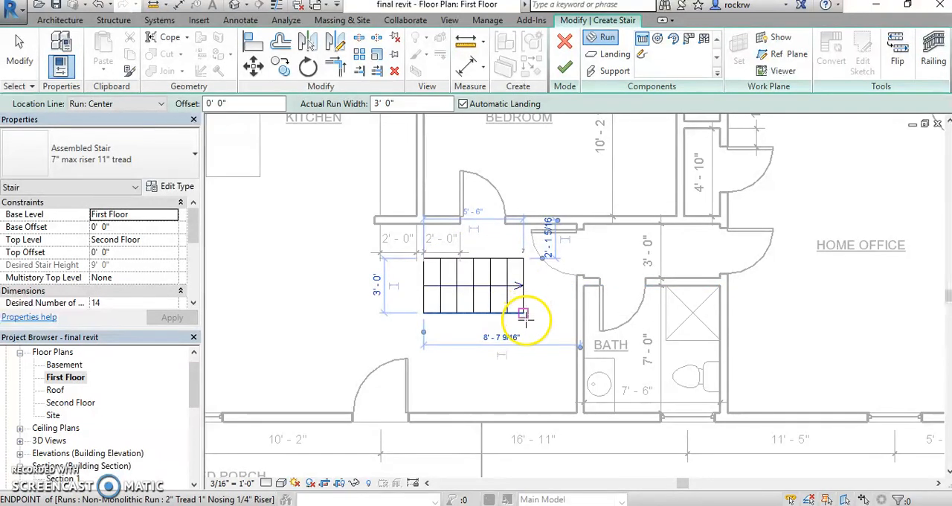
{"action": "left_click", "coordinate": [525, 359]}
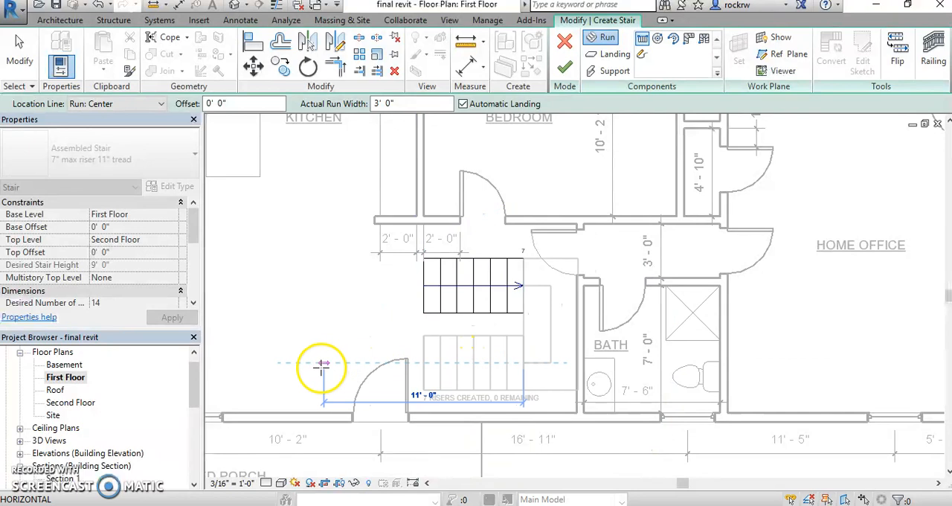
{"action": "left_click", "coordinate": [273, 363]}
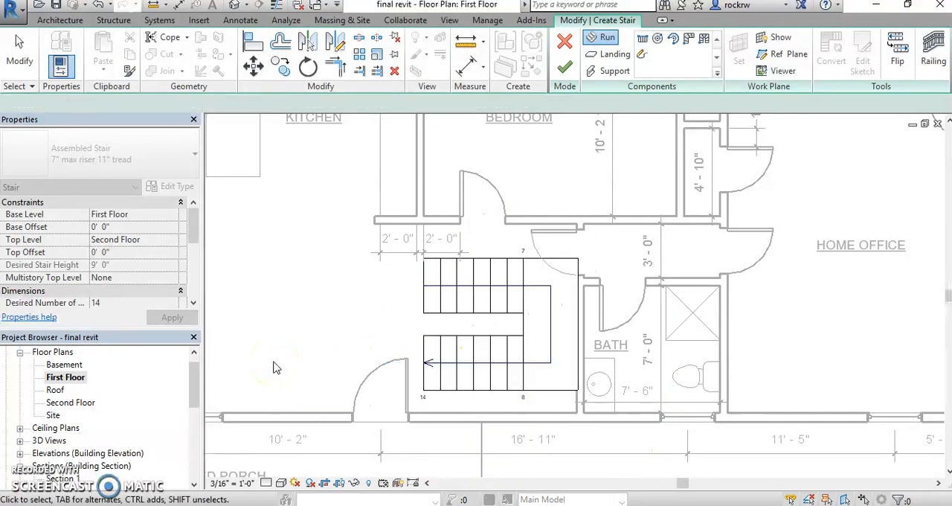
- Move the first stair run toward the return run until their facing edges meet
{"action": "scroll", "coordinate": [495, 353], "scroll_direction": "up", "scroll_amount": 2}
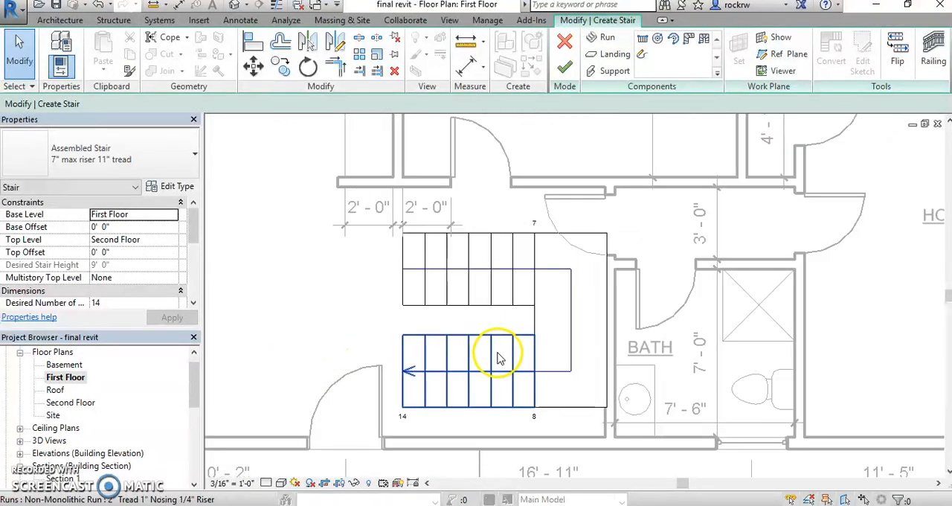
{"action": "left_click", "coordinate": [476, 304]}
{"action": "scroll", "coordinate": [479, 305], "scroll_direction": "up", "scroll_amount": 2}
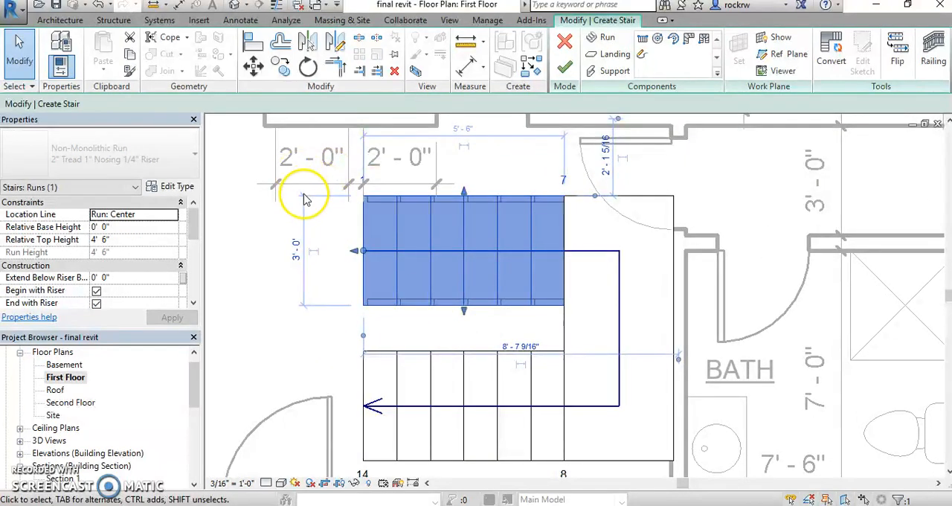
{"action": "left_click", "coordinate": [429, 332]}
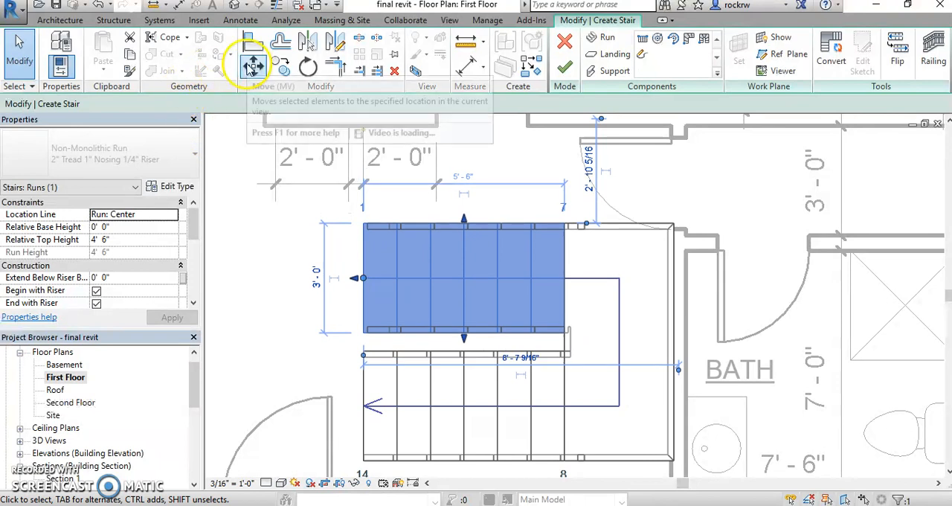
{"action": "left_click", "coordinate": [253, 67]}
{"action": "left_click", "coordinate": [565, 338]}
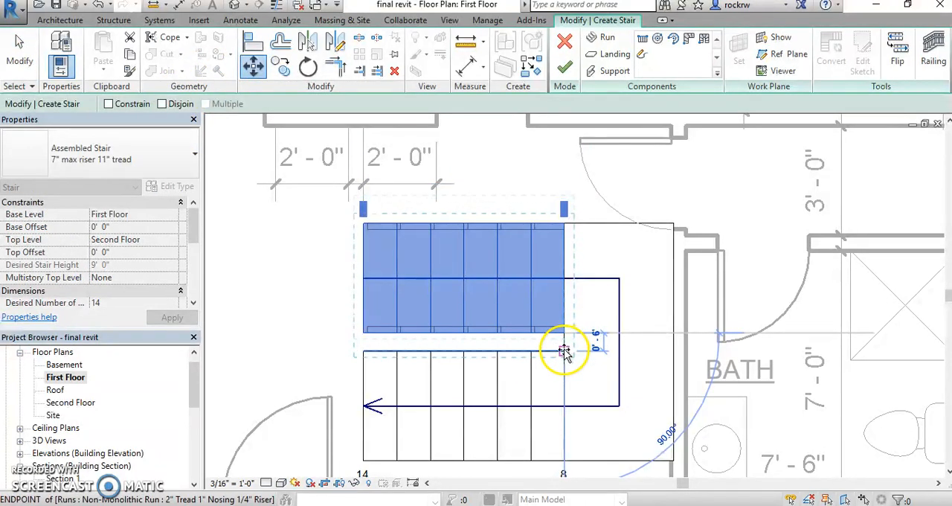
{"action": "left_click", "coordinate": [563, 358]}
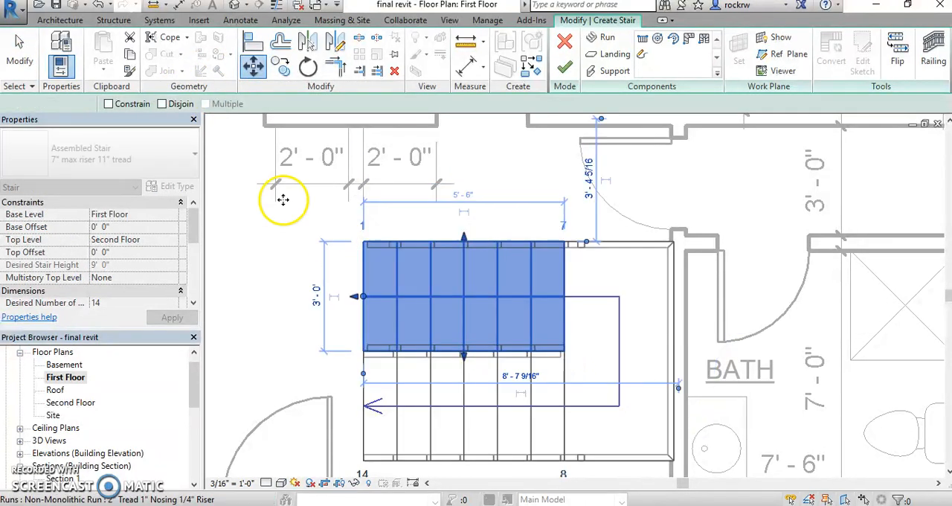
{"action": "left_click", "coordinate": [253, 67]}
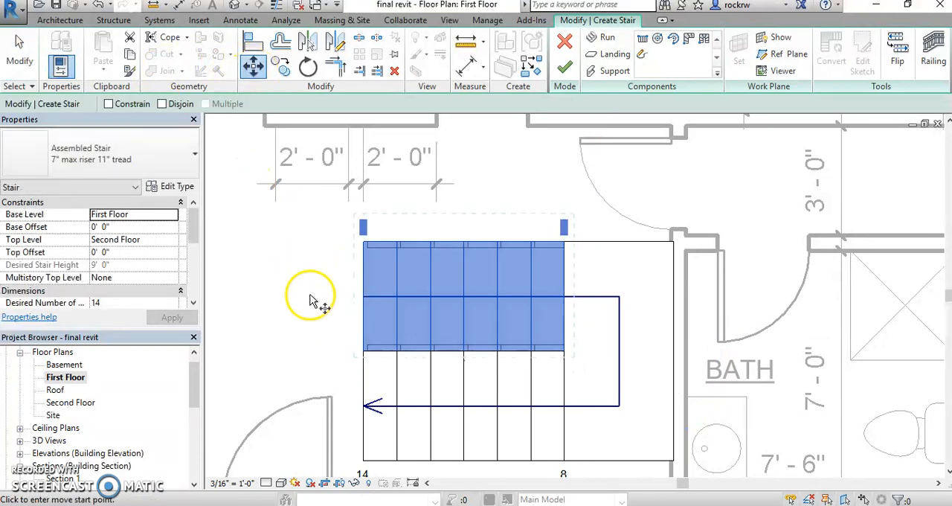
{"action": "key", "text": "Escape"}
{"action": "key", "text": "Escape"}
{"action": "left_click", "coordinate": [366, 262]}
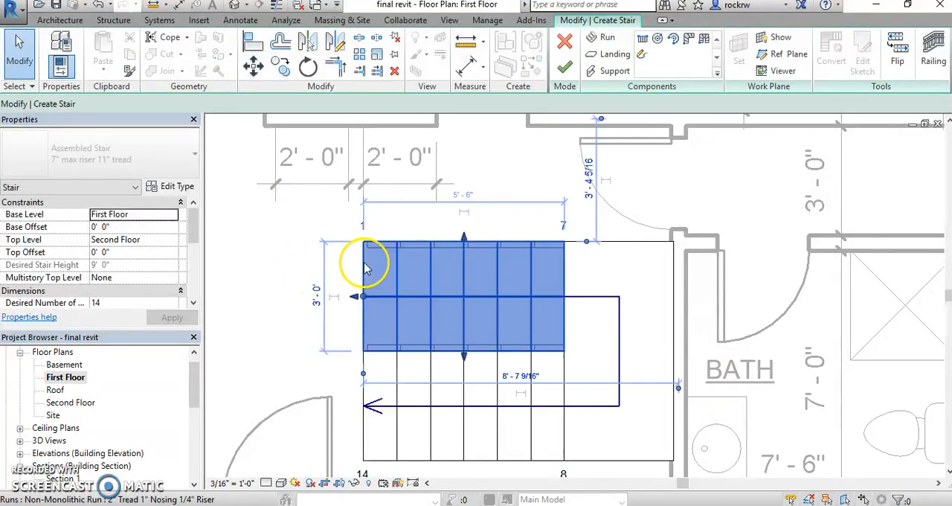
{"action": "left_click", "coordinate": [253, 67]}
{"action": "key", "text": "Escape"}
{"action": "key", "text": "Escape"}
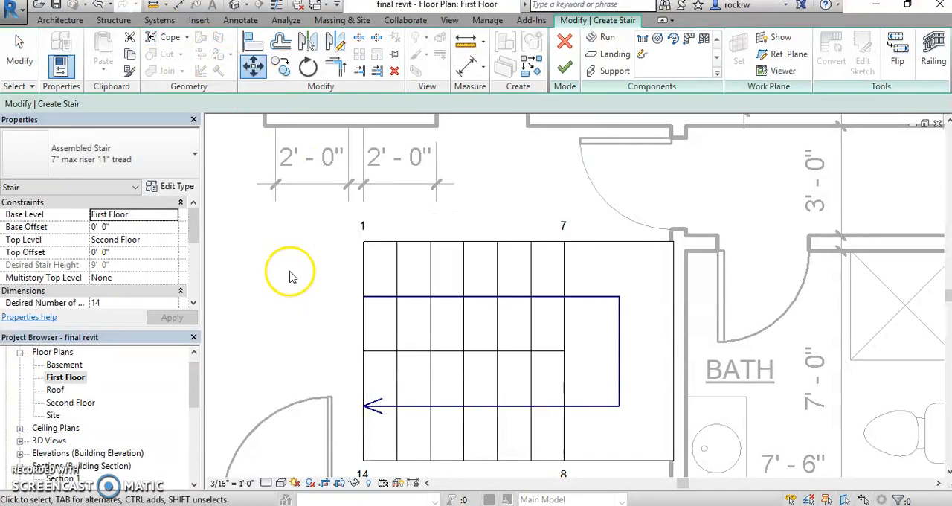
- Move the first stair run 0.5 ft straight away from the return run to leave a gap between them
{"action": "left_click", "coordinate": [364, 257]}
{"action": "left_click", "coordinate": [253, 67]}
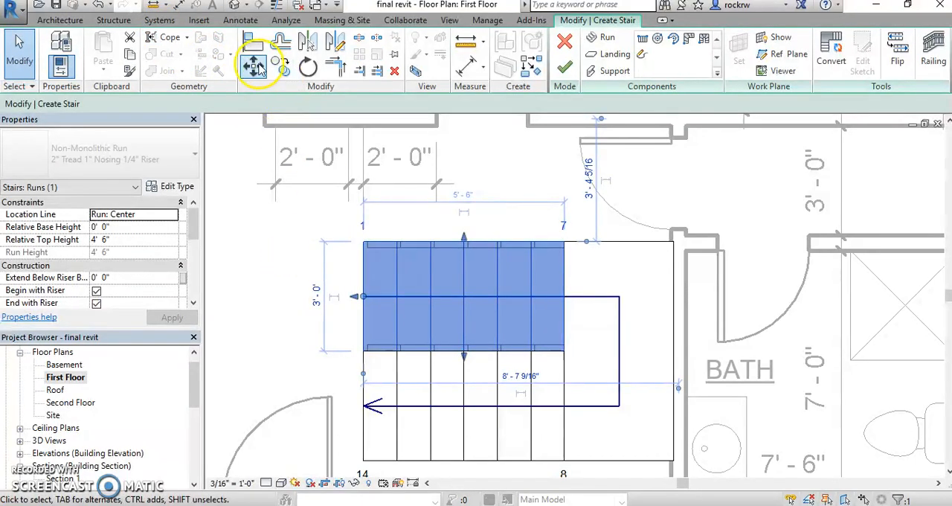
{"action": "left_click", "coordinate": [313, 321]}
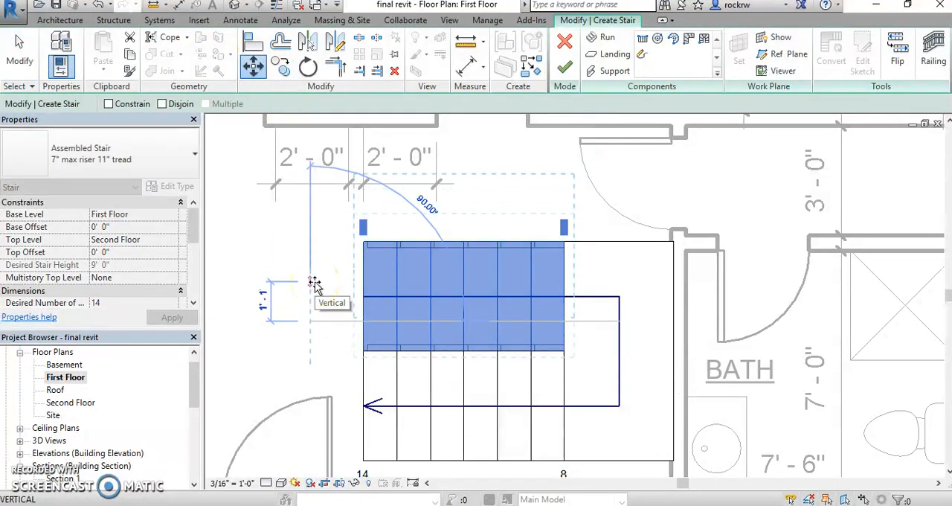
{"action": "type", "text": ".5"}
{"action": "key", "text": "Return"}
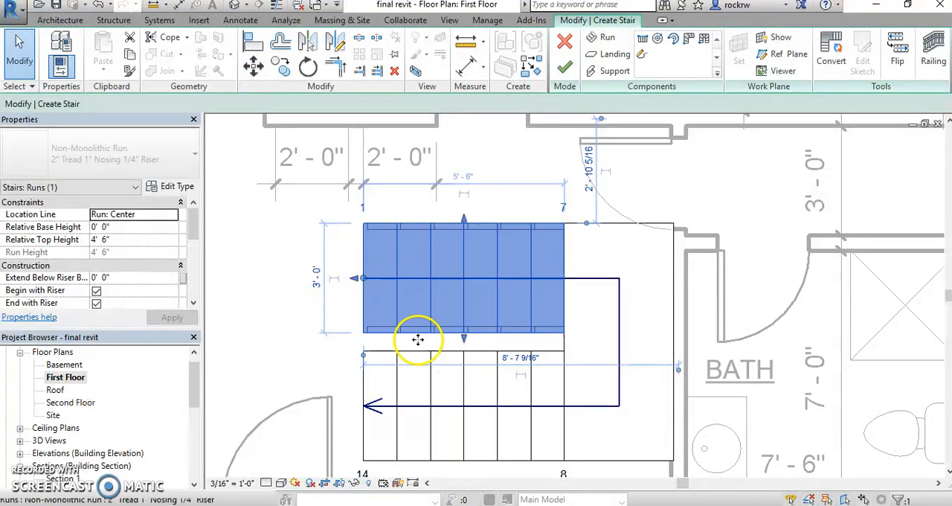
{"action": "left_click", "coordinate": [313, 347]}
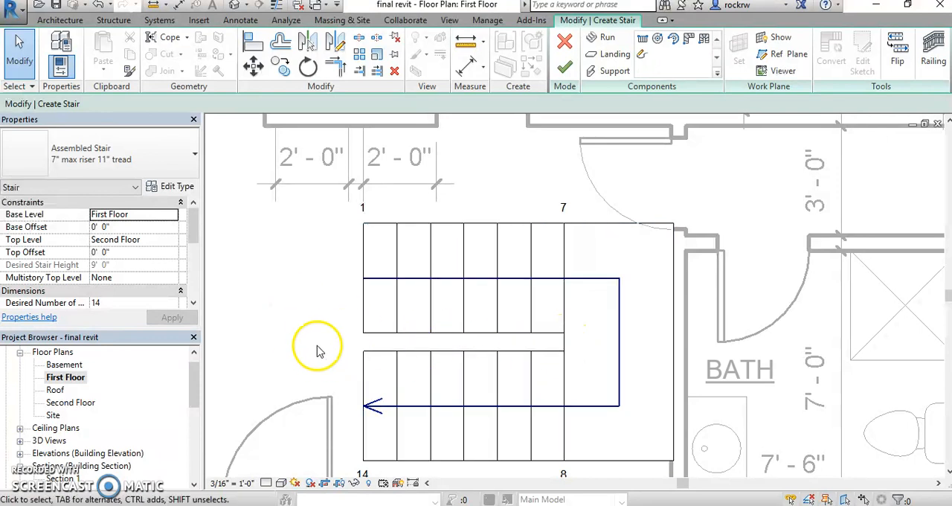
{"action": "scroll", "coordinate": [319, 266], "scroll_direction": "down", "scroll_amount": 3}
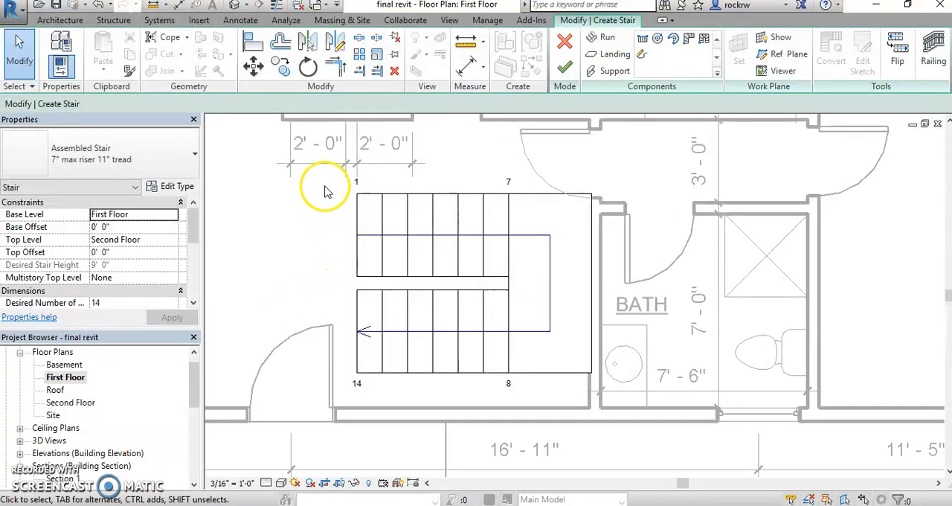
- Move the whole stair into the inside corner of the exterior wall and the bath wall, and finish the stair
{"action": "left_click_drag", "start_coordinate": [326, 162], "coordinate": [668, 429]}
{"action": "scroll", "coordinate": [599, 372], "scroll_direction": "up", "scroll_amount": 3}
{"action": "key", "text": "m"}
{"action": "key", "text": "v"}
{"action": "left_click", "coordinate": [594, 340]}
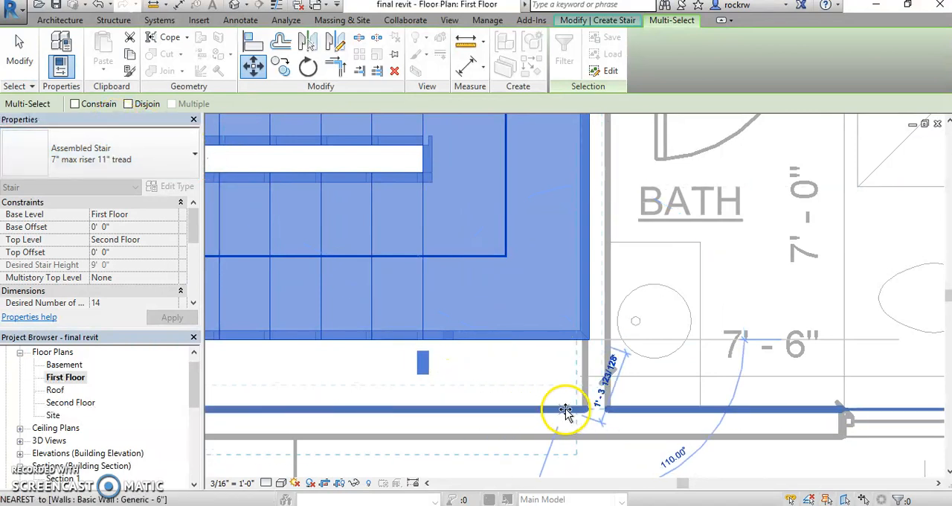
{"action": "left_click", "coordinate": [583, 411]}
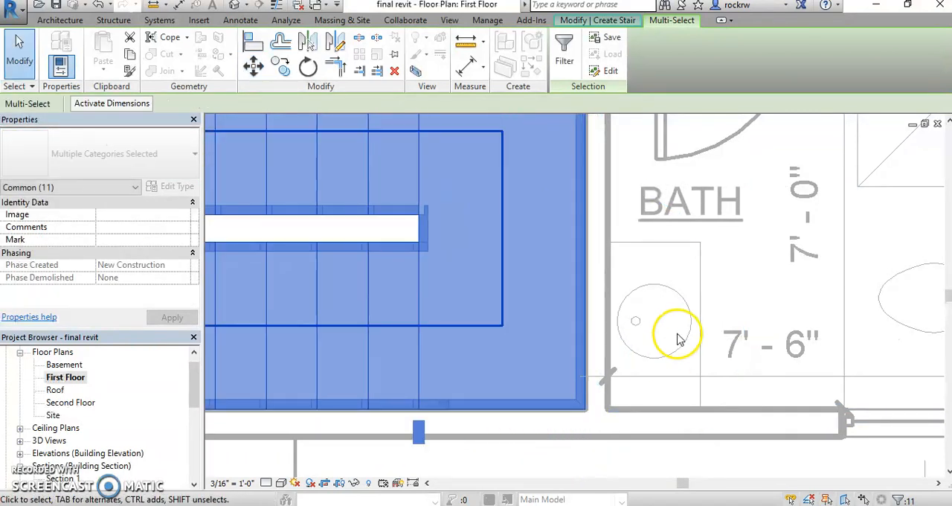
{"action": "scroll", "coordinate": [675, 334], "scroll_direction": "down", "scroll_amount": 5}
{"action": "double_click", "coordinate": [494, 266]}
{"action": "scroll", "coordinate": [484, 266], "scroll_direction": "up", "scroll_amount": 2}
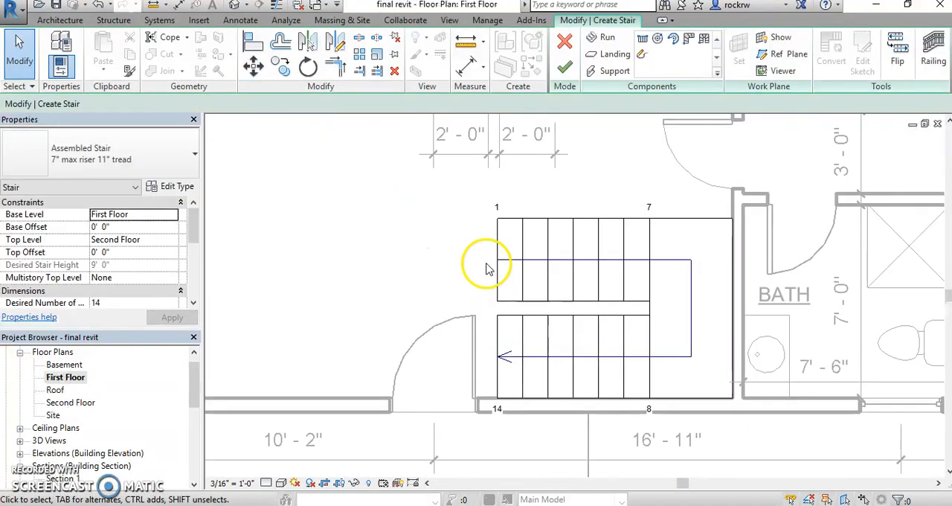
{"action": "left_click", "coordinate": [564, 67]}
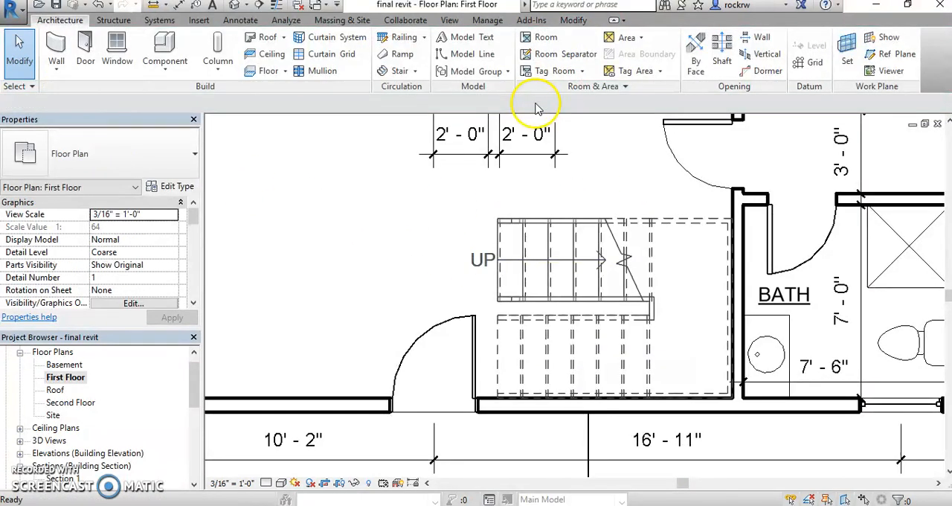
- Flip the stair's up direction and flip it back so it starts on the run away from the exterior wall
{"action": "scroll", "coordinate": [461, 257], "scroll_direction": "up", "scroll_amount": 1}
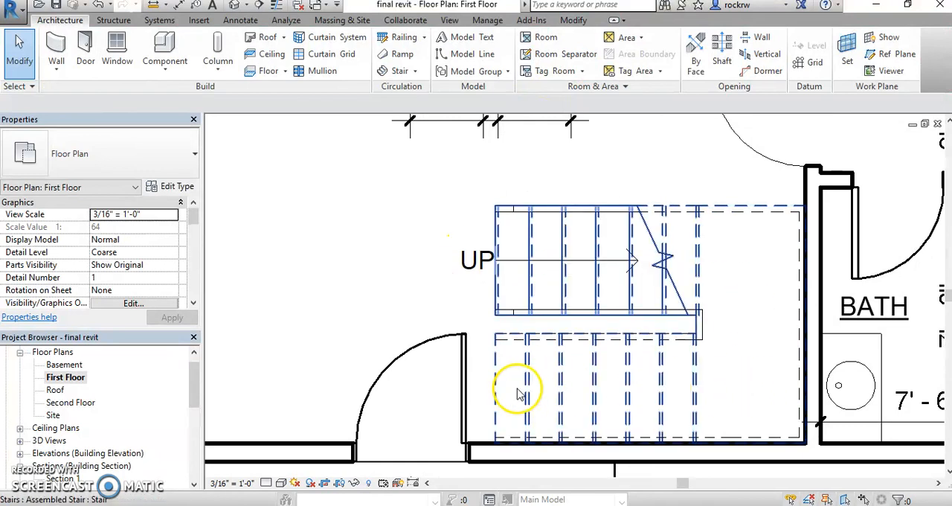
{"action": "scroll", "coordinate": [425, 261], "scroll_direction": "down", "scroll_amount": 2}
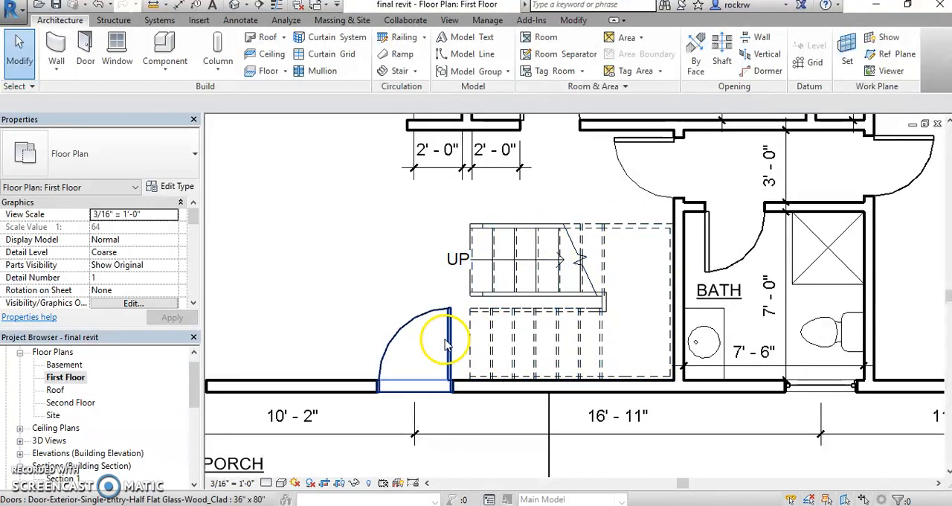
{"action": "left_click", "coordinate": [606, 252]}
{"action": "scroll", "coordinate": [465, 357], "scroll_direction": "up", "scroll_amount": 2}
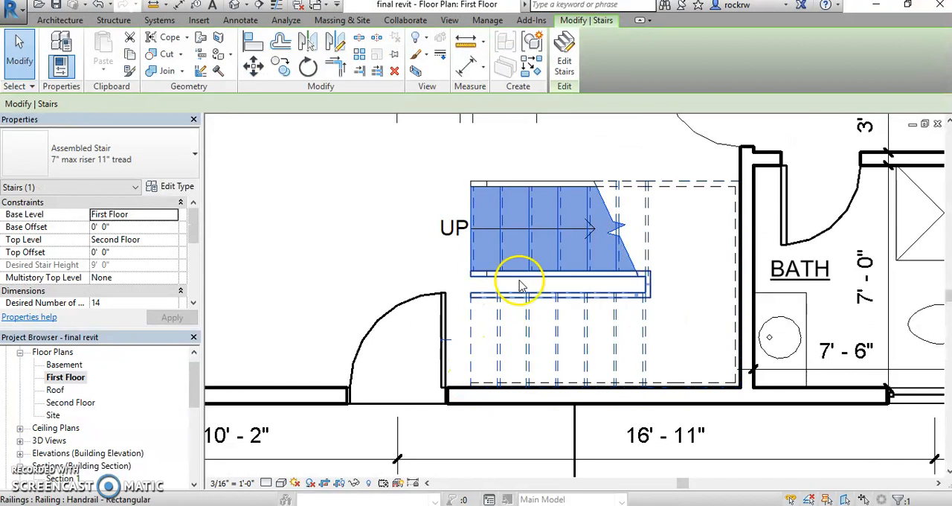
{"action": "left_click", "coordinate": [449, 345]}
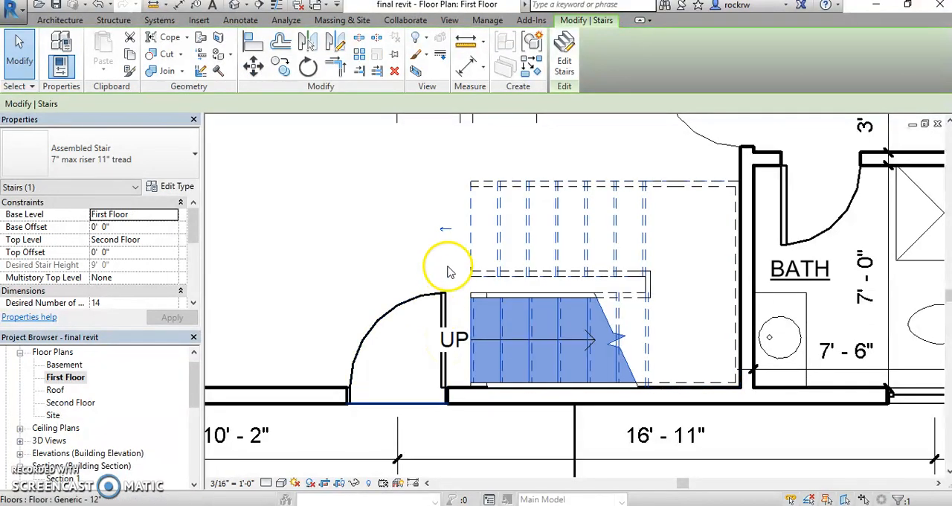
{"action": "left_click", "coordinate": [446, 233]}
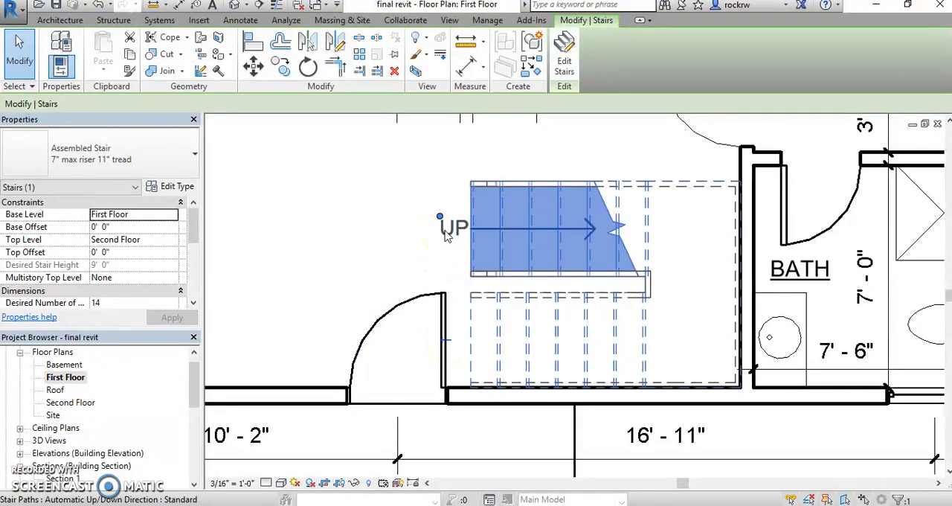
{"action": "left_click", "coordinate": [342, 223]}
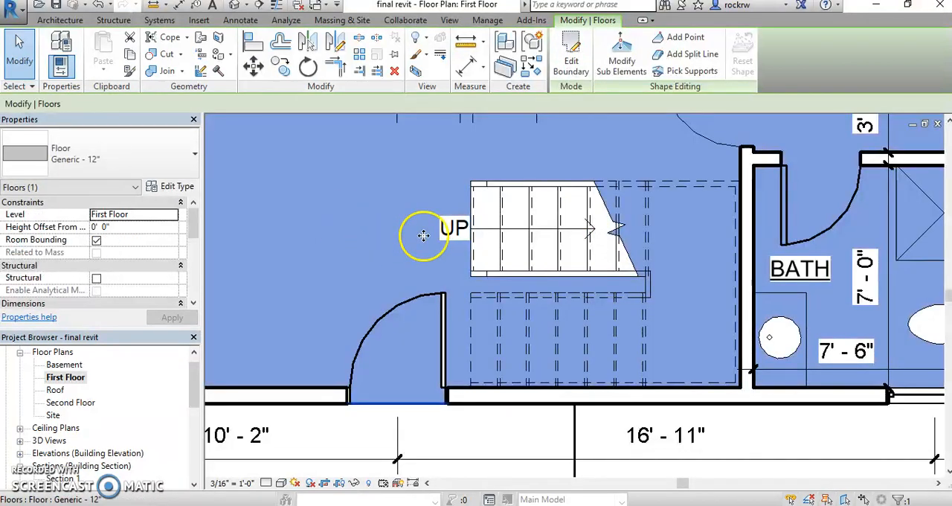
{"action": "left_click", "coordinate": [427, 434]}
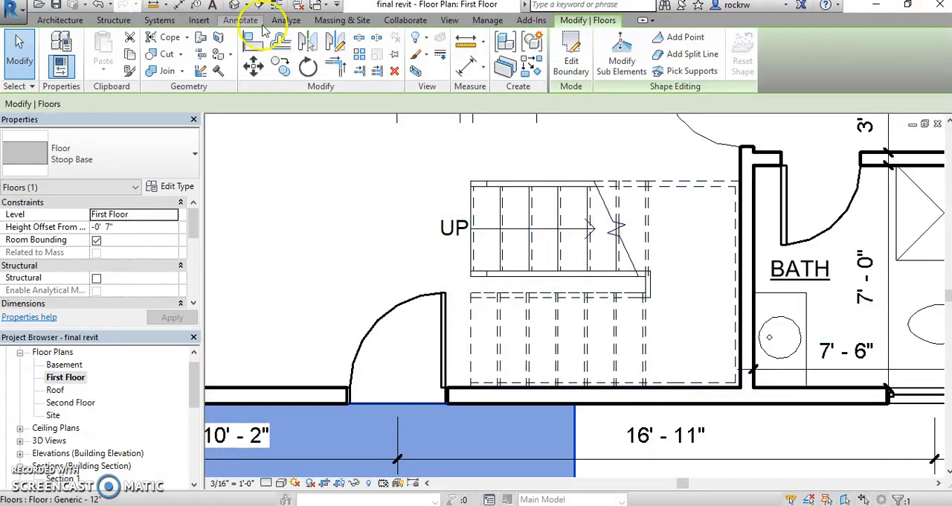
{"action": "key", "text": "Escape"}
- Open the default 3D view and set its visual style to Shaded
{"action": "left_click", "coordinate": [233, 5]}
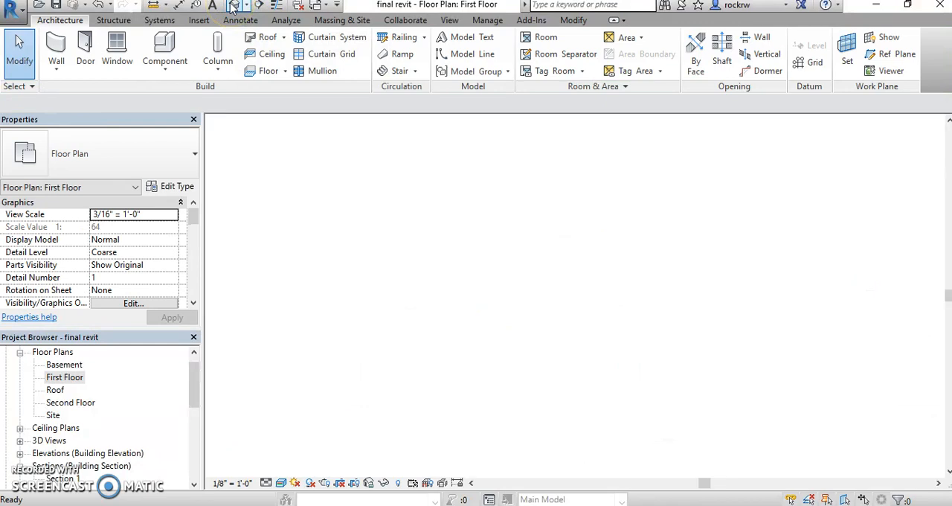
{"action": "left_click", "coordinate": [281, 483]}
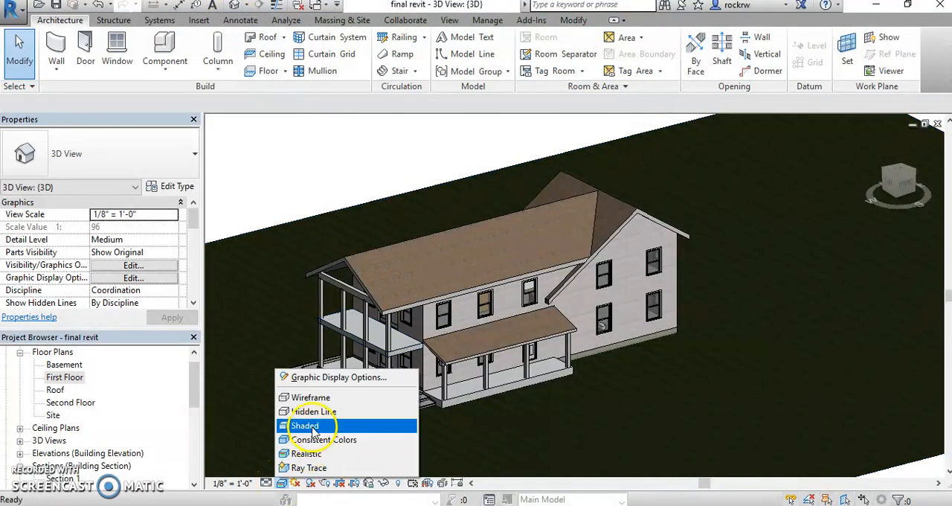
{"action": "left_click", "coordinate": [306, 426]}
- Turn on the 3D view's section box and pull its face at the two-story porch end into the house
{"action": "middle_click_drag", "start_coordinate": [276, 240], "coordinate": [429, 238], "text": "shift"}
{"action": "scroll", "coordinate": [430, 238], "scroll_direction": "down", "scroll_amount": 3}
{"action": "middle_click_drag", "start_coordinate": [588, 267], "coordinate": [408, 263]}
{"action": "left_click_drag", "start_coordinate": [196, 227], "coordinate": [198, 250]}
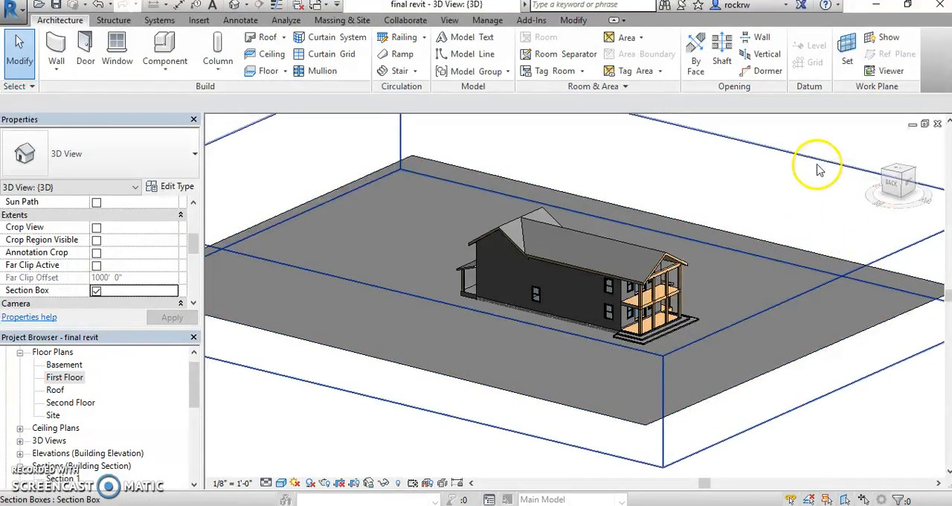
{"action": "left_click", "coordinate": [805, 188]}
{"action": "left_click_drag", "start_coordinate": [833, 336], "coordinate": [621, 308]}
{"action": "left_click", "coordinate": [620, 308]}
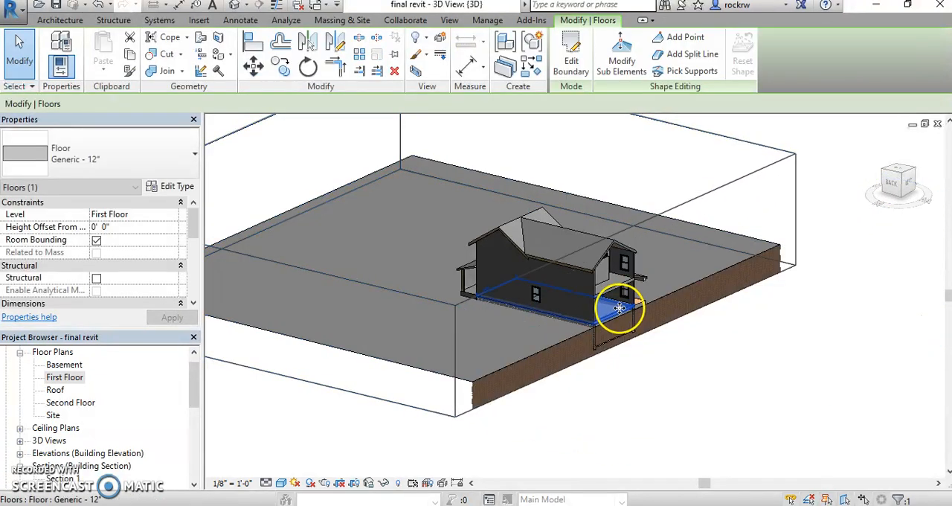
- Reselect the section box and pull the same face further into the house toward the stair
{"action": "scroll", "coordinate": [621, 307], "scroll_direction": "up", "scroll_amount": 3}
{"action": "middle_click_drag", "start_coordinate": [772, 408], "coordinate": [776, 171], "text": "shift"}
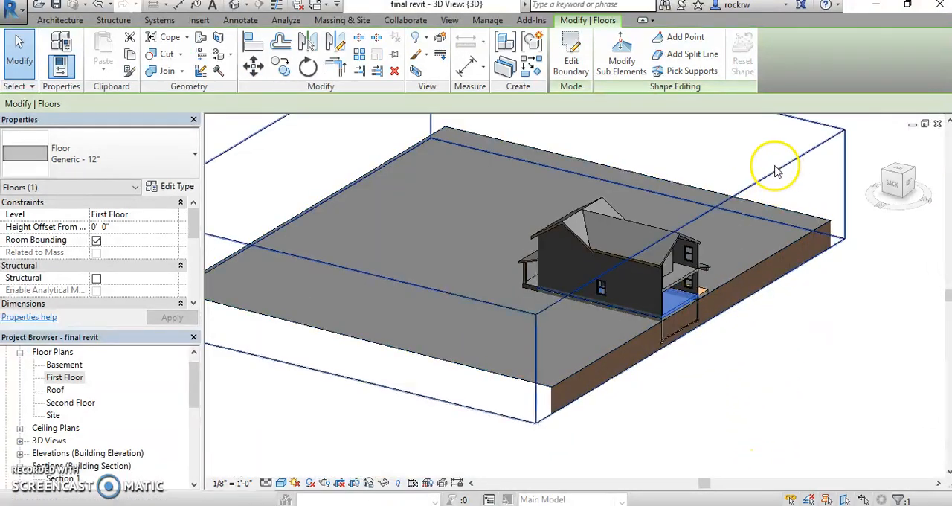
{"action": "left_click", "coordinate": [783, 179]}
{"action": "scroll", "coordinate": [681, 290], "scroll_direction": "up", "scroll_amount": 5}
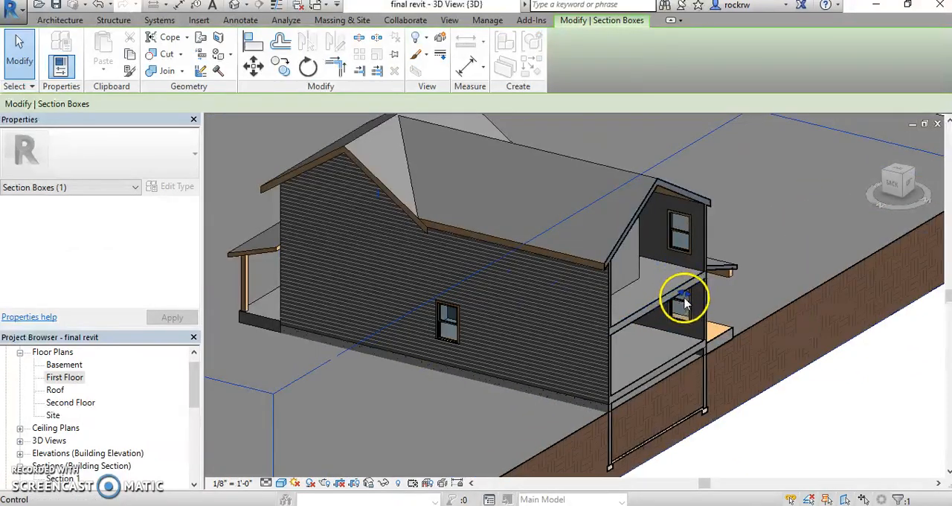
{"action": "left_click_drag", "start_coordinate": [686, 297], "coordinate": [640, 297]}
- Examine the new stair, its railings and landing through the cut-open end of the house
{"action": "middle_click_drag", "start_coordinate": [795, 362], "coordinate": [476, 346], "text": "shift"}
{"action": "middle_click_drag", "start_coordinate": [476, 345], "coordinate": [790, 326]}
{"action": "middle_click_drag", "start_coordinate": [790, 326], "coordinate": [809, 327], "text": "shift"}
{"action": "middle_click_drag", "start_coordinate": [810, 327], "coordinate": [824, 346]}
{"action": "scroll", "coordinate": [586, 264], "scroll_direction": "up", "scroll_amount": 4}
{"action": "middle_click_drag", "start_coordinate": [634, 272], "coordinate": [644, 279], "text": "shift"}
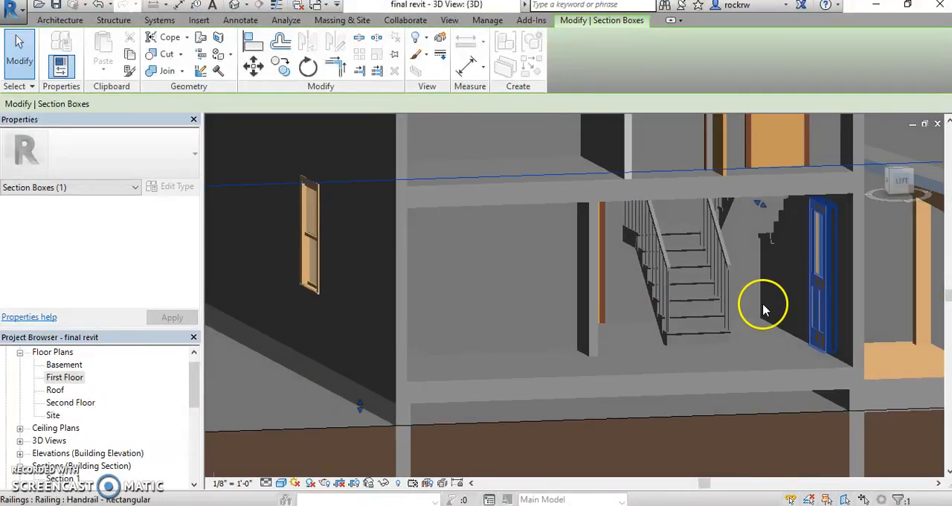
{"action": "middle_click_drag", "start_coordinate": [877, 363], "coordinate": [754, 340]}
{"action": "key", "text": "Escape"}
{"action": "scroll", "coordinate": [711, 318], "scroll_direction": "up", "scroll_amount": 3}
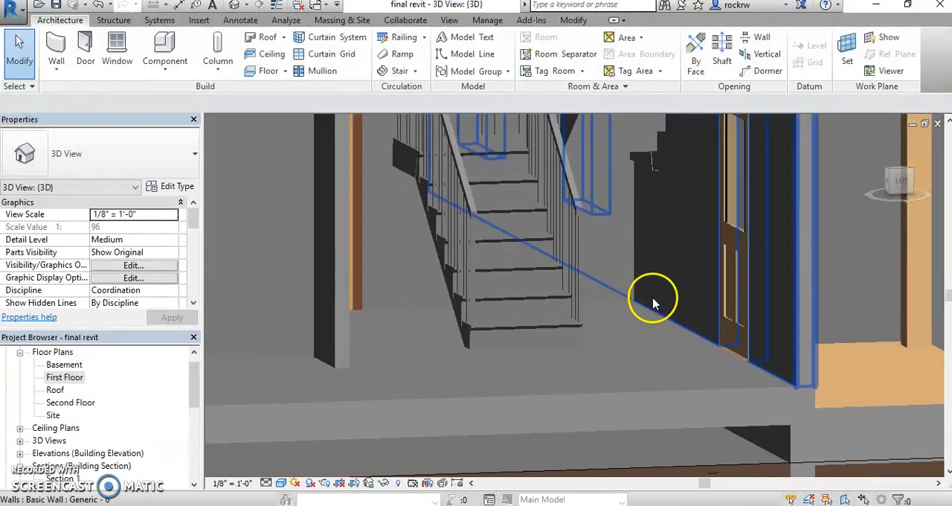
{"action": "scroll", "coordinate": [670, 394], "scroll_direction": "down", "scroll_amount": 4}
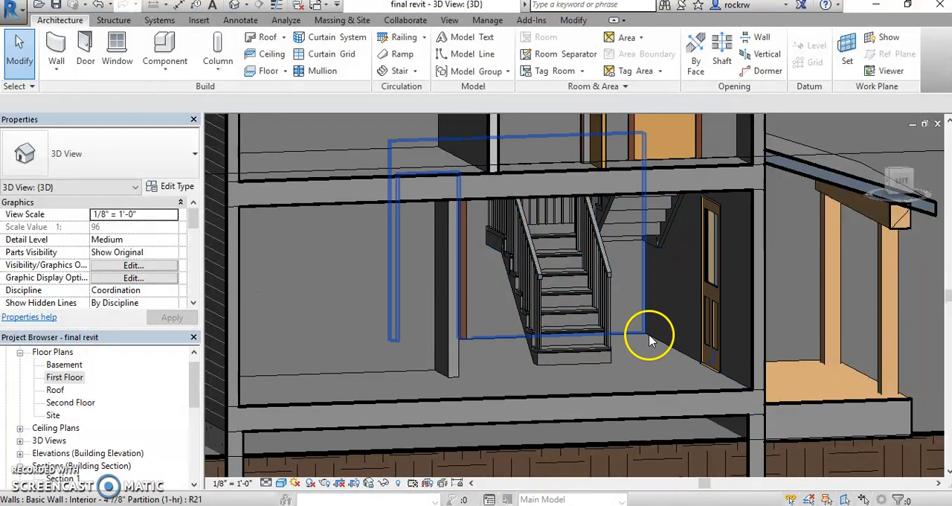
{"action": "scroll", "coordinate": [646, 346], "scroll_direction": "down", "scroll_amount": 1}
{"action": "middle_click_drag", "start_coordinate": [647, 375], "coordinate": [617, 435], "text": "shift"}
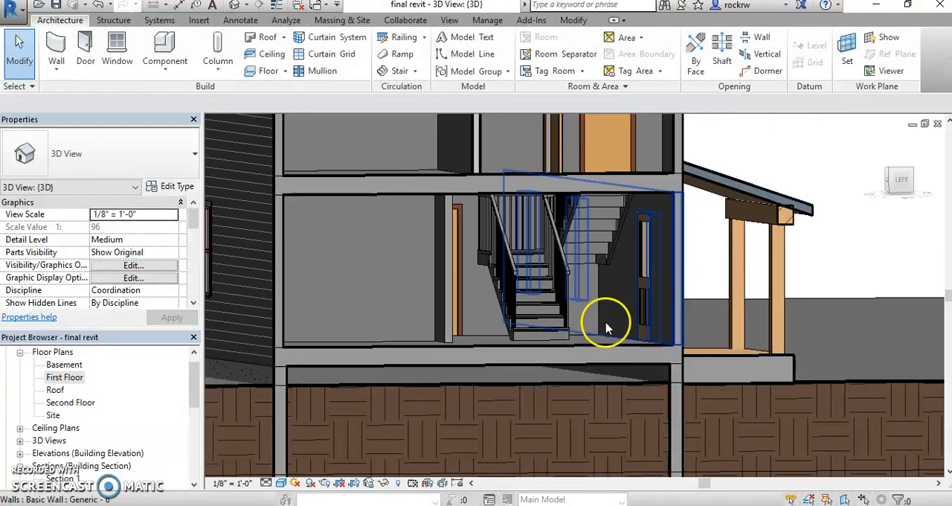
{"action": "middle_click_drag", "start_coordinate": [610, 264], "coordinate": [644, 464], "text": "shift"}
{"action": "left_click", "coordinate": [590, 298]}
{"action": "scroll", "coordinate": [625, 352], "scroll_direction": "down", "scroll_amount": 8}
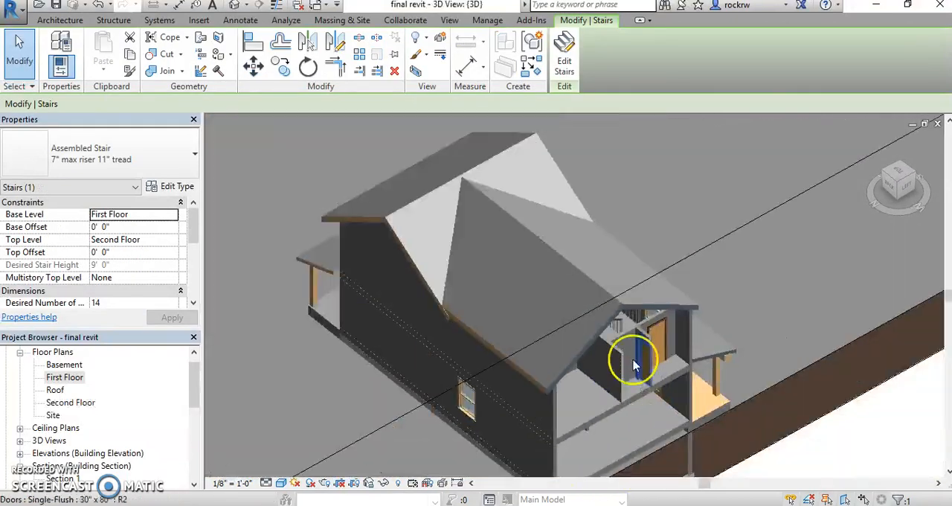
- Pull the section box's long back face through the house to cut lengthwise through the stair
{"action": "left_click", "coordinate": [824, 157]}
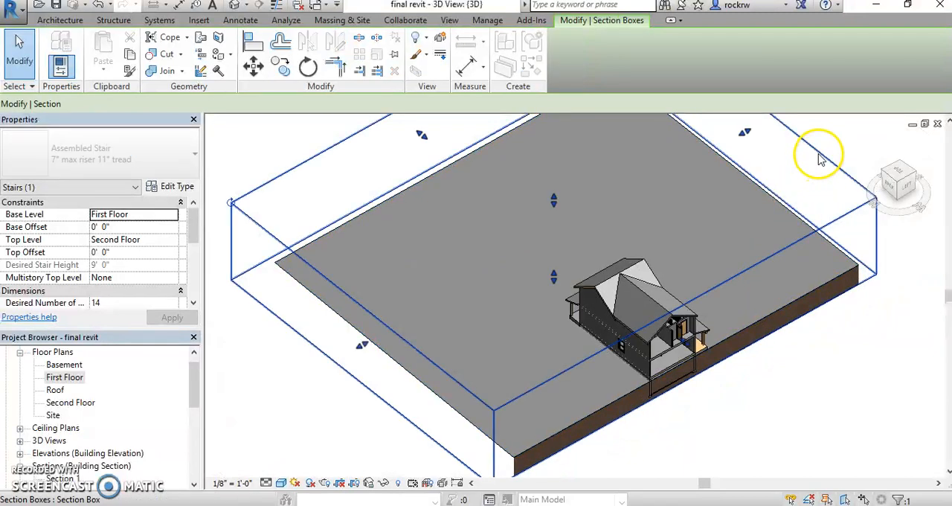
{"action": "left_click_drag", "start_coordinate": [364, 351], "coordinate": [604, 274]}
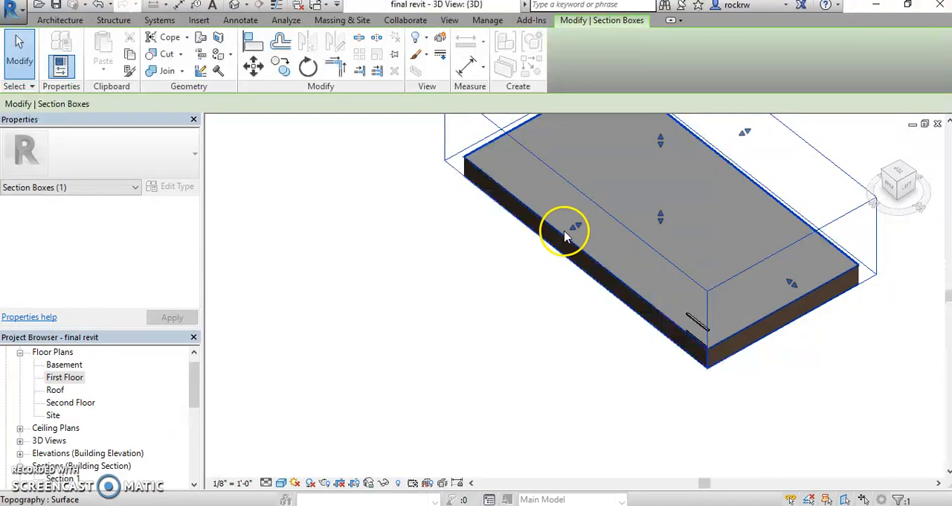
{"action": "left_click_drag", "start_coordinate": [576, 227], "coordinate": [590, 262]}
{"action": "scroll", "coordinate": [691, 338], "scroll_direction": "up", "scroll_amount": 3}
{"action": "mouse_move", "coordinate": [692, 337]}
{"action": "middle_mouse_down"}
{"action": "mouse_move", "coordinate": [668, 360]}
{"action": "mouse_move", "coordinate": [659, 350]}
{"action": "mouse_move", "coordinate": [677, 331]}
{"action": "middle_mouse_up"}
- Examine in the section cut how the stair's top riser meets the second floor slab
{"action": "scroll", "coordinate": [753, 275], "scroll_direction": "up", "scroll_amount": 5}
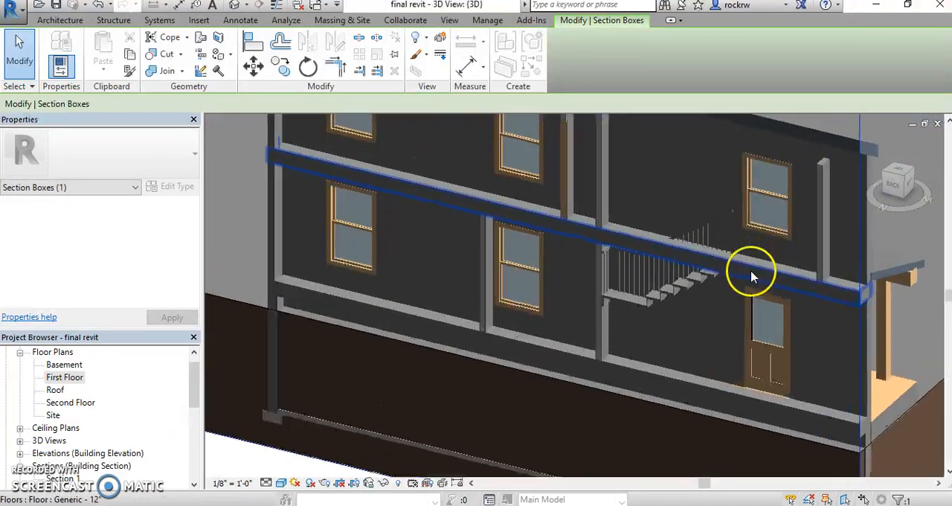
{"action": "scroll", "coordinate": [751, 276], "scroll_direction": "up", "scroll_amount": 3}
{"action": "scroll", "coordinate": [738, 279], "scroll_direction": "down", "scroll_amount": 2}
{"action": "left_click", "coordinate": [610, 302]}
{"action": "scroll", "coordinate": [686, 321], "scroll_direction": "down", "scroll_amount": 2}
{"action": "scroll", "coordinate": [686, 322], "scroll_direction": "down", "scroll_amount": 3}
{"action": "middle_click_drag", "start_coordinate": [686, 321], "coordinate": [591, 344]}
{"action": "scroll", "coordinate": [558, 349], "scroll_direction": "up", "scroll_amount": 4}
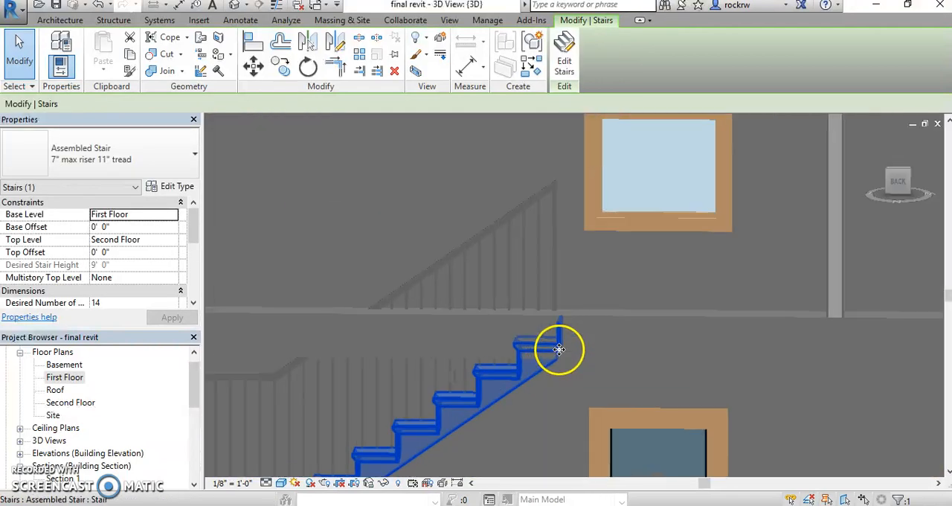
{"action": "scroll", "coordinate": [560, 308], "scroll_direction": "up", "scroll_amount": 2}
{"action": "scroll", "coordinate": [563, 307], "scroll_direction": "down", "scroll_amount": 6}
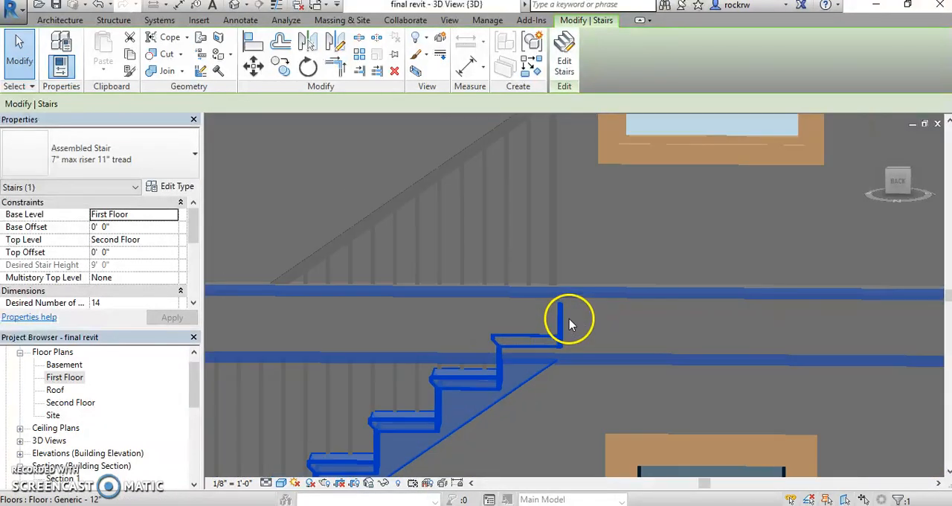
{"action": "left_click", "coordinate": [708, 320]}
{"action": "scroll", "coordinate": [648, 313], "scroll_direction": "up", "scroll_amount": 8}
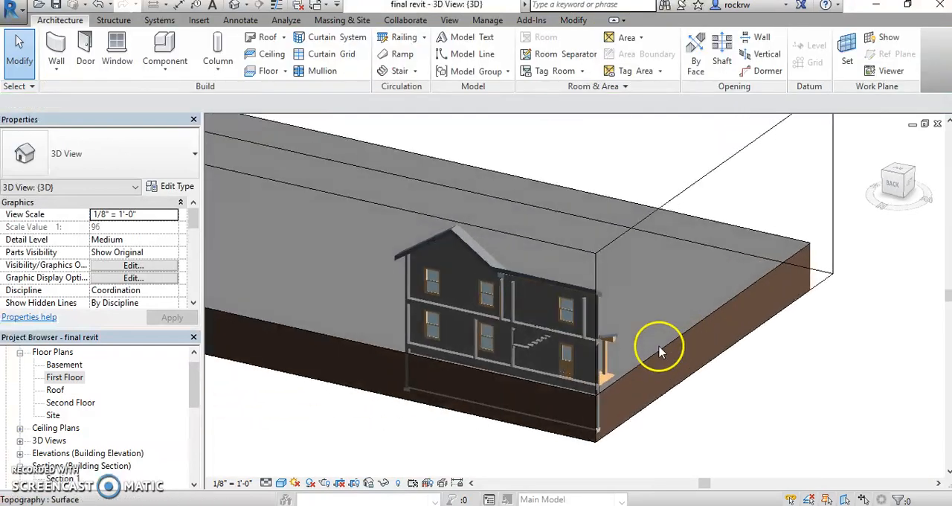
{"action": "scroll", "coordinate": [522, 359], "scroll_direction": "down", "scroll_amount": 8}
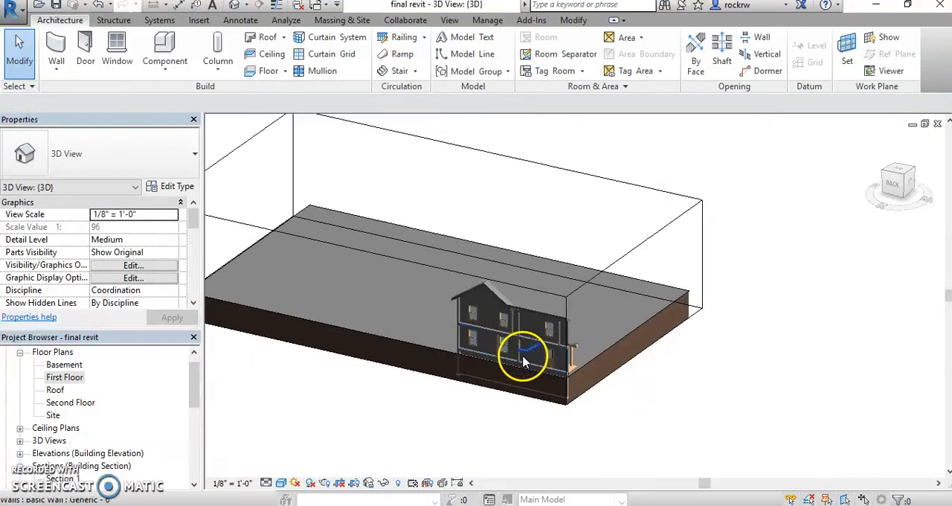
- Open the Second Floor plan and start a vertical opening in the Generic - 12" floor
{"action": "double_click", "coordinate": [69, 405]}
{"action": "scroll", "coordinate": [482, 237], "scroll_direction": "down", "scroll_amount": 1}
{"action": "middle_click_drag", "start_coordinate": [480, 240], "coordinate": [439, 279]}
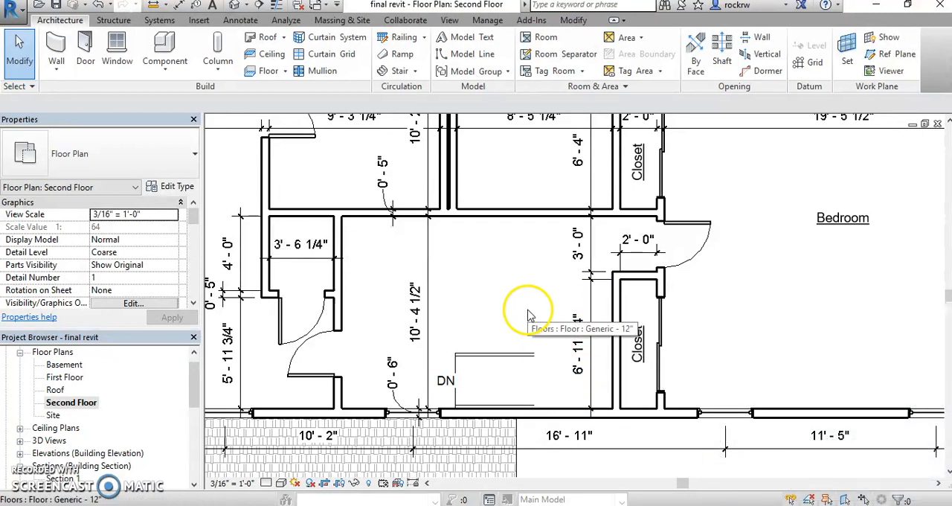
{"action": "left_click", "coordinate": [496, 283]}
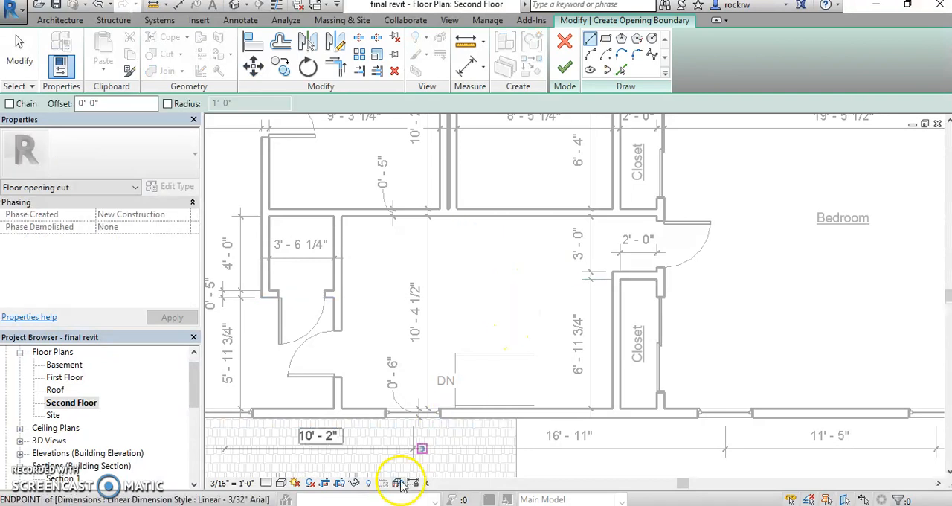
- Set the Second Floor plan's visual style to Wireframe so the stair under the floor can be traced
{"action": "scroll", "coordinate": [485, 390], "scroll_direction": "up", "scroll_amount": 1}
{"action": "middle_click_drag", "start_coordinate": [548, 303], "coordinate": [515, 309]}
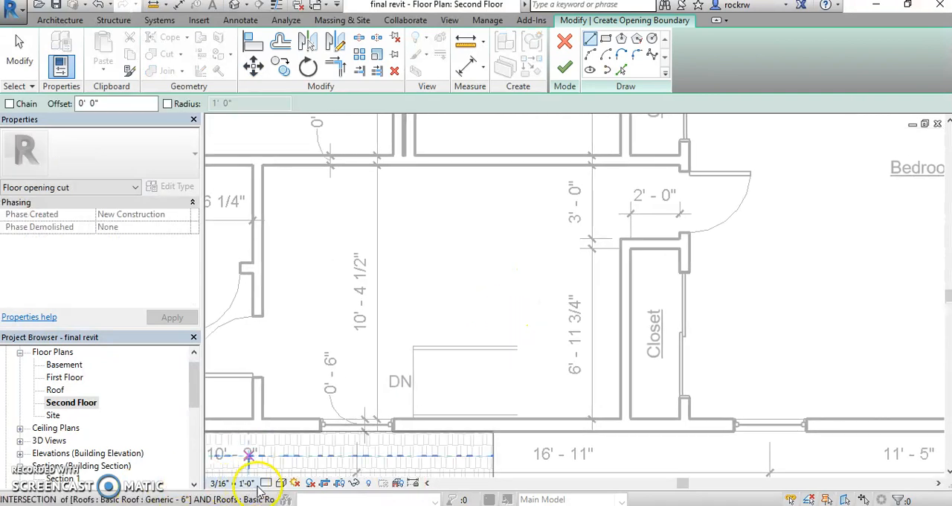
{"action": "left_click", "coordinate": [282, 483]}
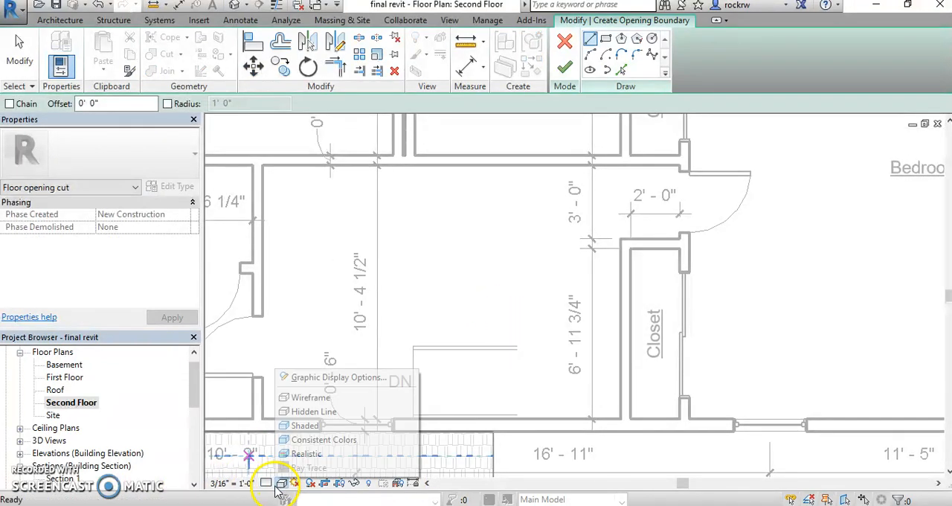
{"action": "left_click", "coordinate": [292, 397]}
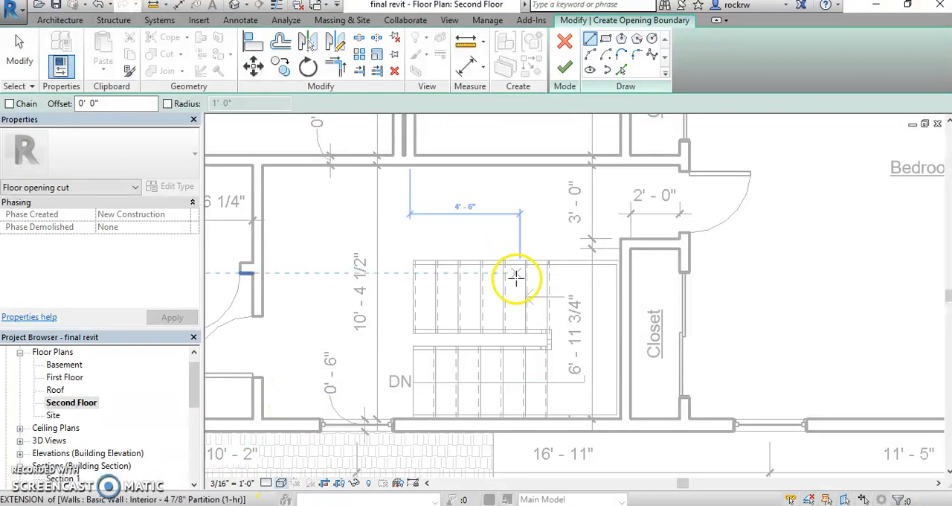
- Sketch a rectangular opening boundary about 8' 6" wide around the whole stair, up to the closet and exterior wall faces, and finish the opening
{"action": "left_click", "coordinate": [606, 38]}
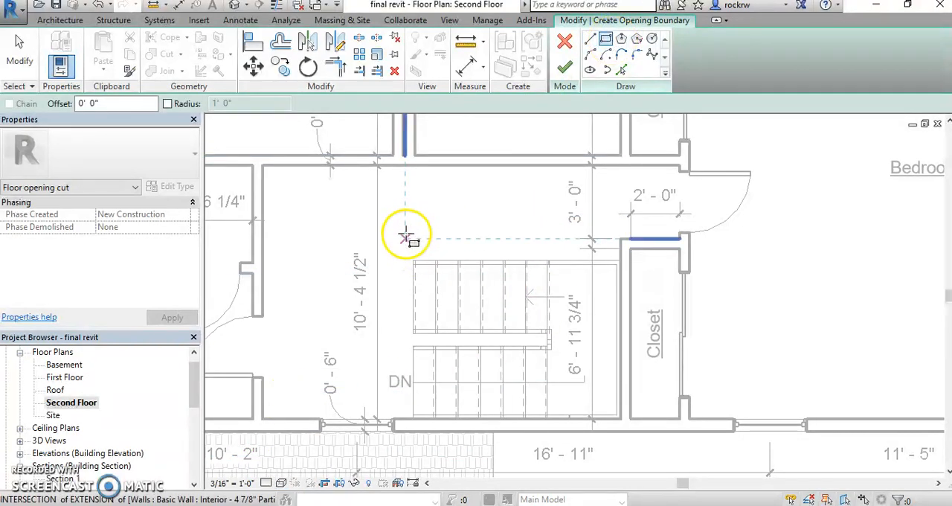
{"action": "left_click", "coordinate": [414, 260]}
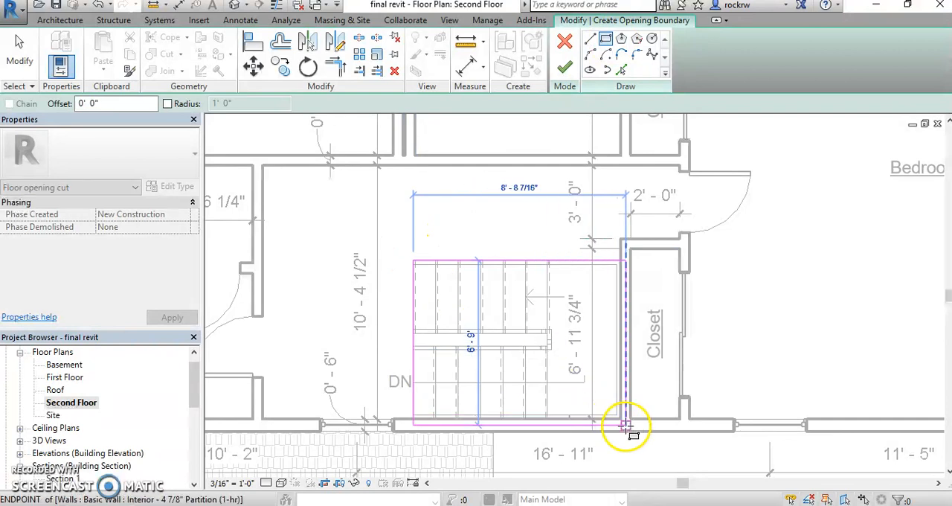
{"action": "left_click", "coordinate": [620, 421]}
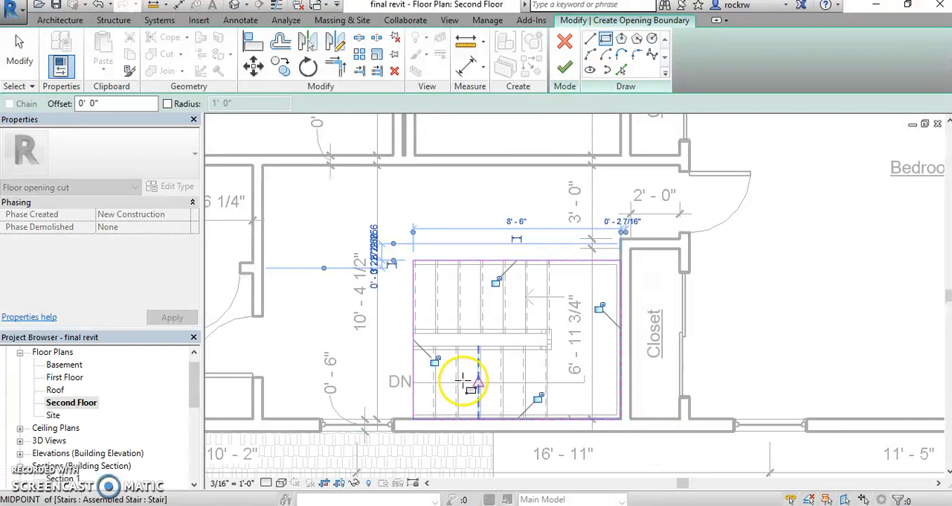
{"action": "key", "text": "Escape"}
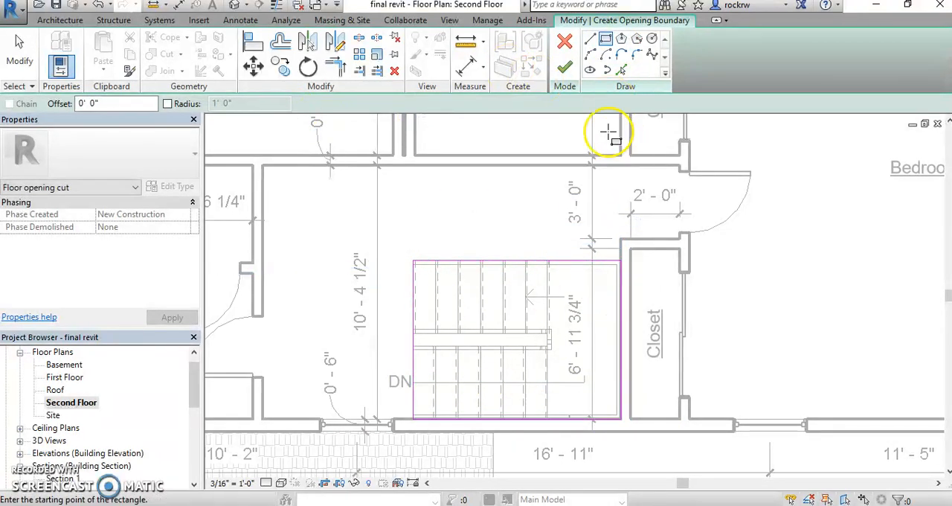
{"action": "left_click", "coordinate": [567, 65]}
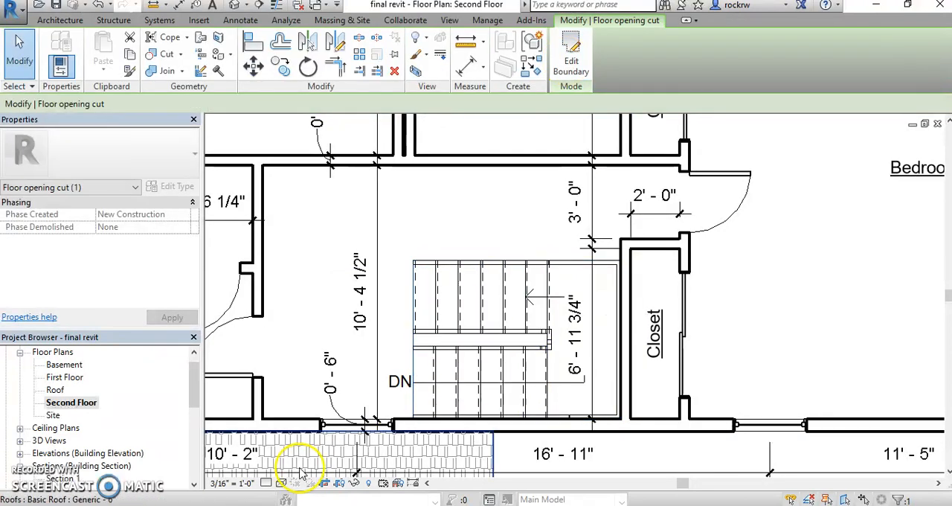
- Check the floor opening in the Shaded visual style, return the plan to an unshaded line style, and deselect the opening
{"action": "left_click", "coordinate": [281, 483]}
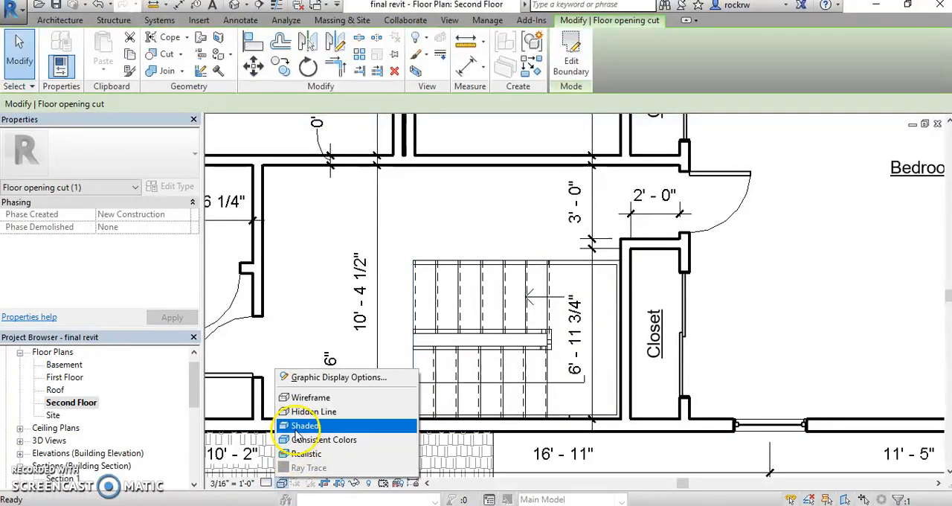
{"action": "left_click", "coordinate": [321, 428]}
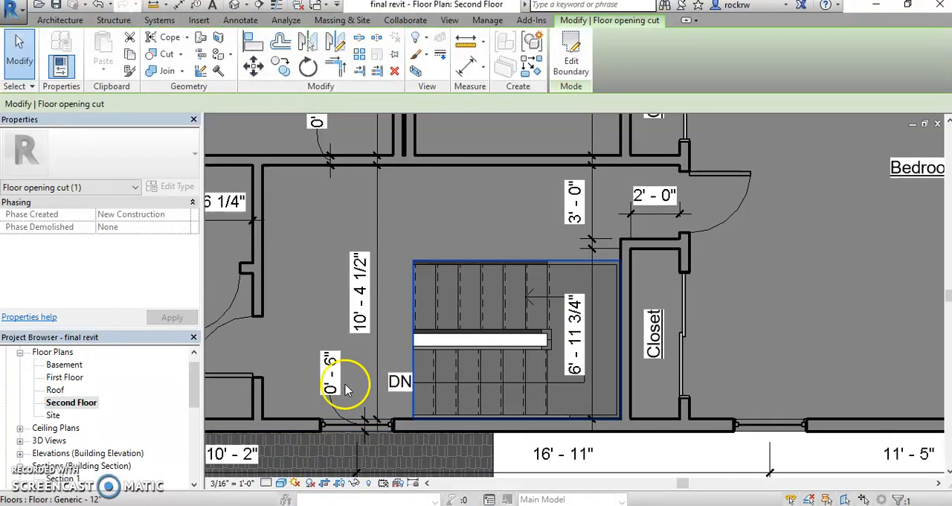
{"action": "left_click", "coordinate": [281, 483]}
{"action": "left_click", "coordinate": [305, 365]}
{"action": "scroll", "coordinate": [585, 450], "scroll_direction": "down", "scroll_amount": 2}
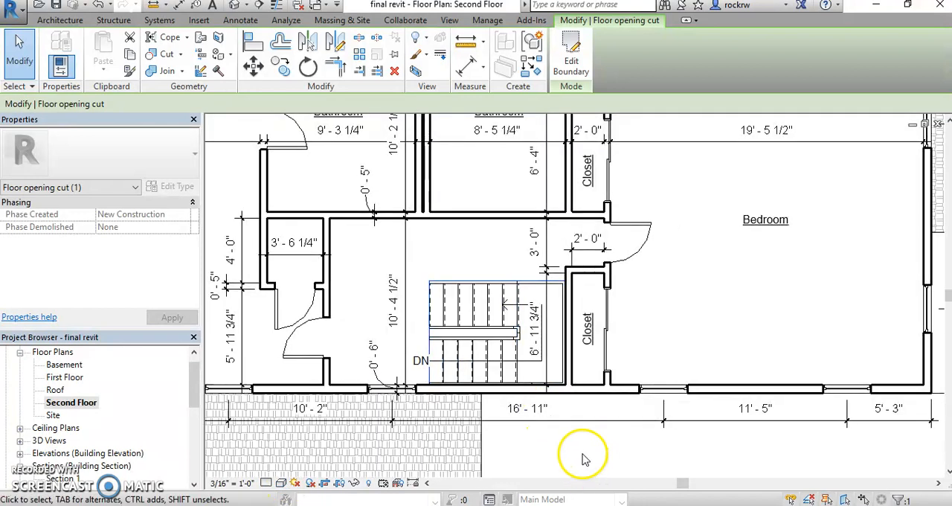
{"action": "left_click", "coordinate": [550, 446]}
{"action": "middle_click_drag", "start_coordinate": [547, 445], "coordinate": [615, 440]}
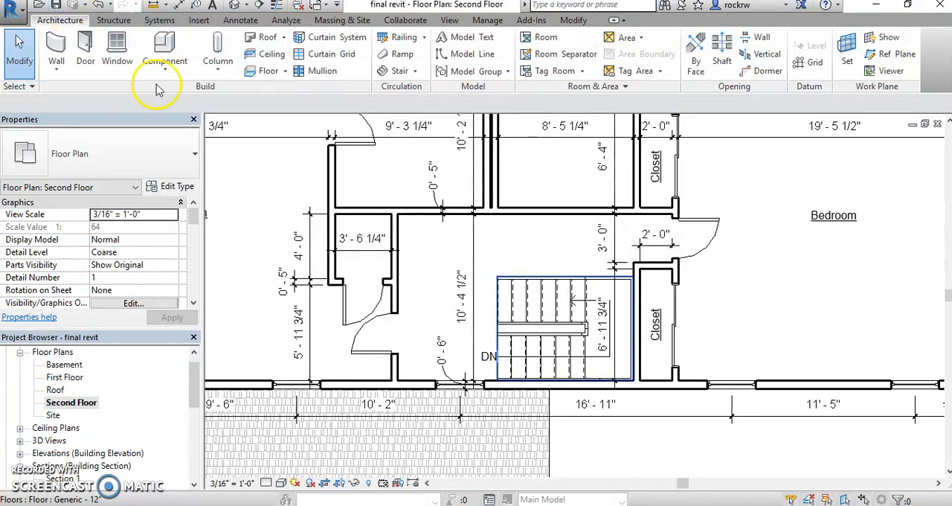
- Examine the stair in the Second Floor plan, and open the First Floor plan to view the same stair there
{"action": "scroll", "coordinate": [604, 339], "scroll_direction": "up", "scroll_amount": 4}
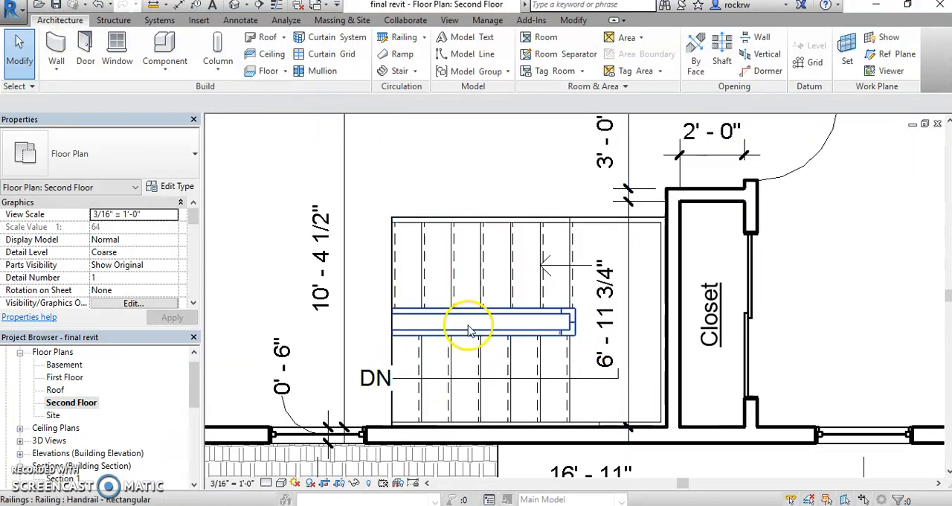
{"action": "scroll", "coordinate": [472, 336], "scroll_direction": "down", "scroll_amount": 3}
{"action": "double_click", "coordinate": [56, 378]}
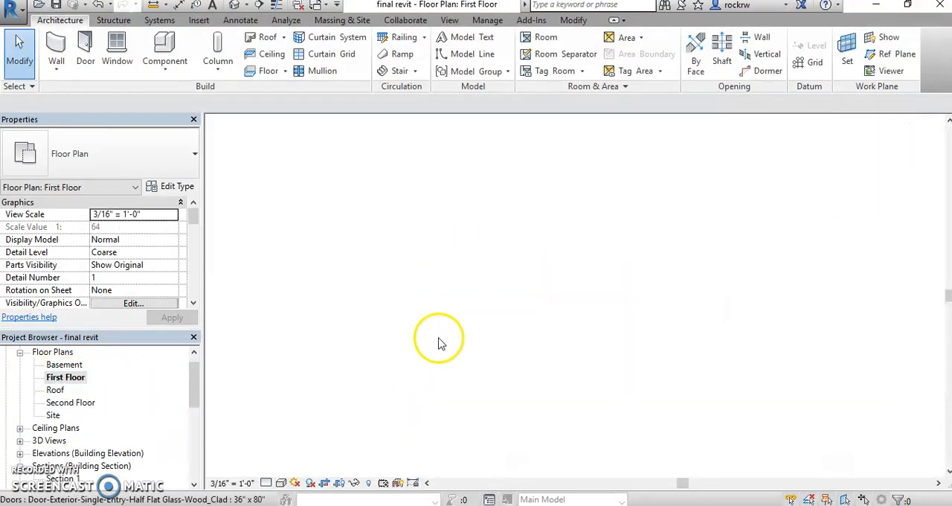
{"action": "scroll", "coordinate": [614, 372], "scroll_direction": "down", "scroll_amount": 5}
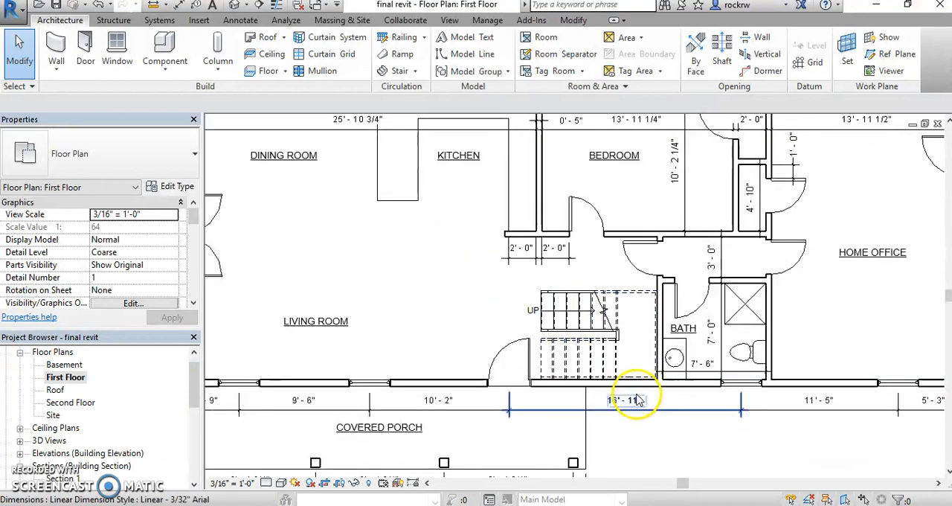